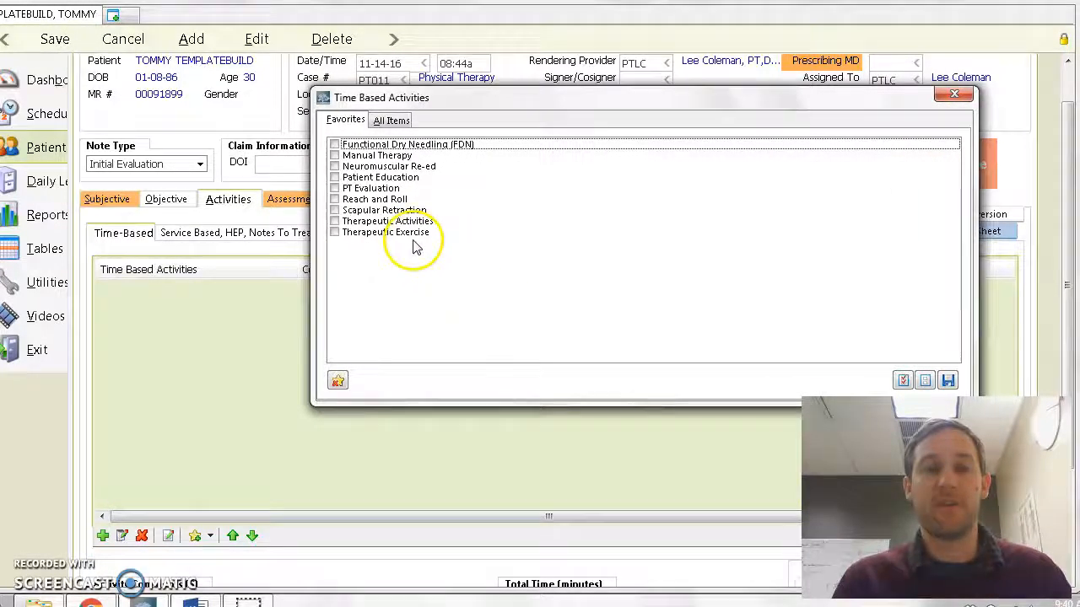
Step: Search all items for "SHoulder" and add Isometric Shoulder Abduction, Adduction, ER, Extension, Flexion, Horiz Abd, Horiz Add and IR to the time-based activities
left_click(390, 120)
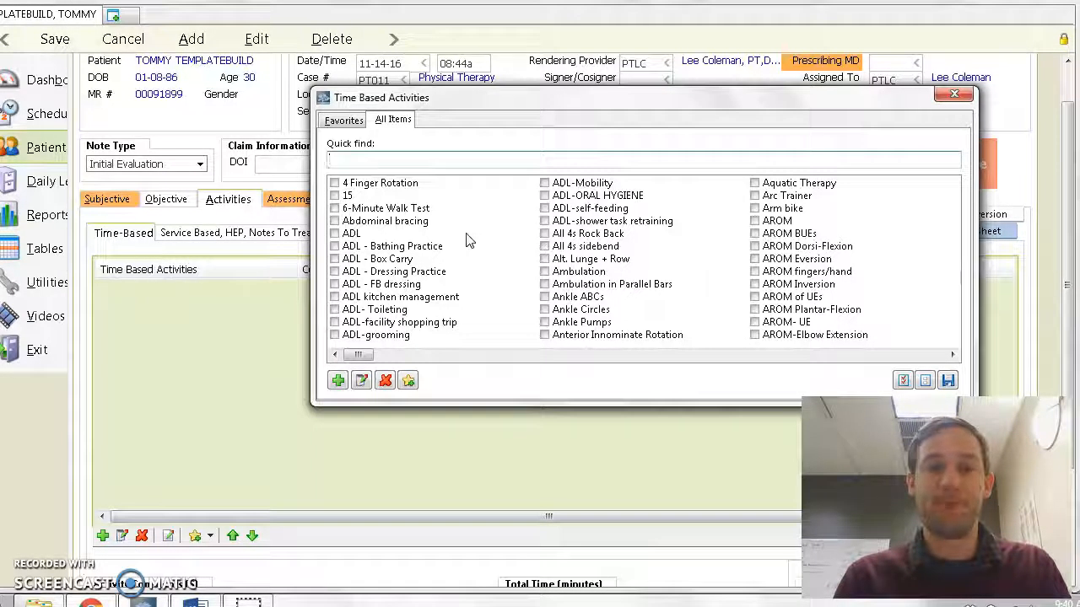
type("SHoulder")
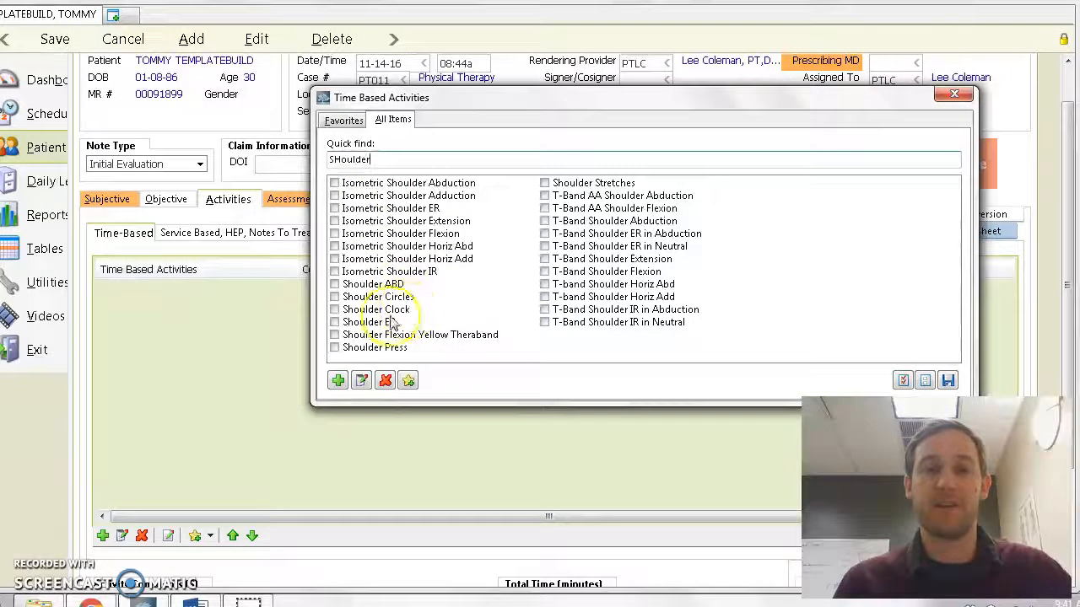
left_click(334, 183)
left_click(334, 196)
left_click(334, 208)
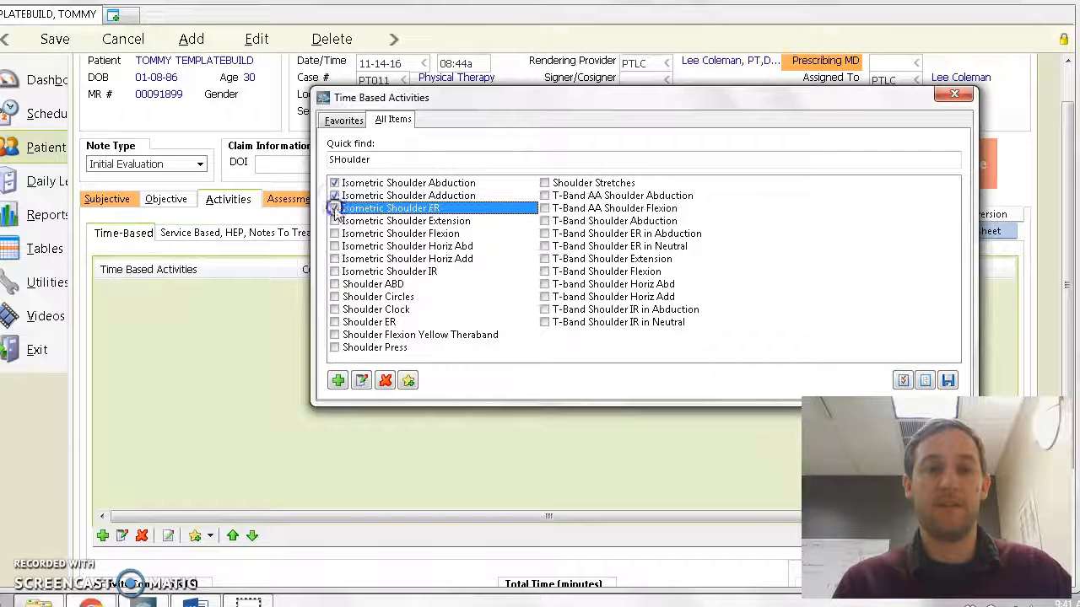
left_click(334, 221)
left_click(334, 234)
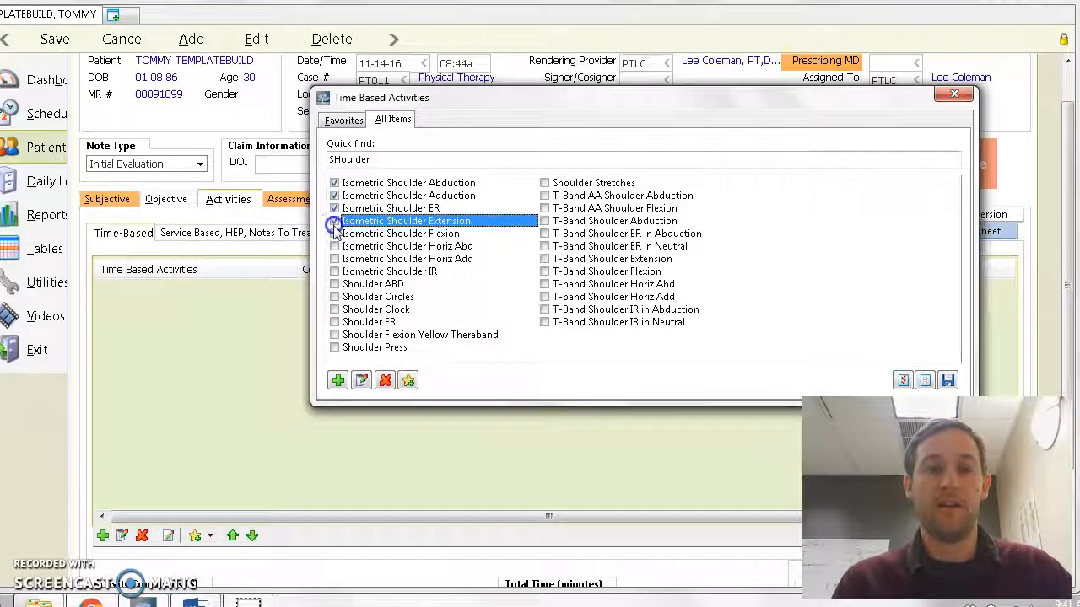
left_click(335, 246)
left_click(334, 259)
left_click(334, 272)
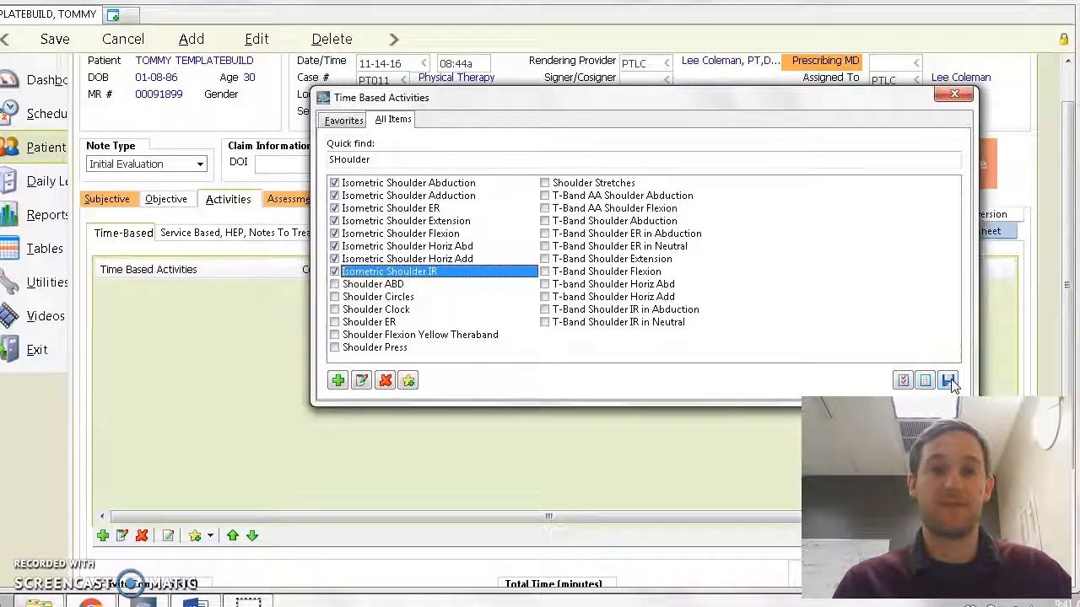
left_click(948, 381)
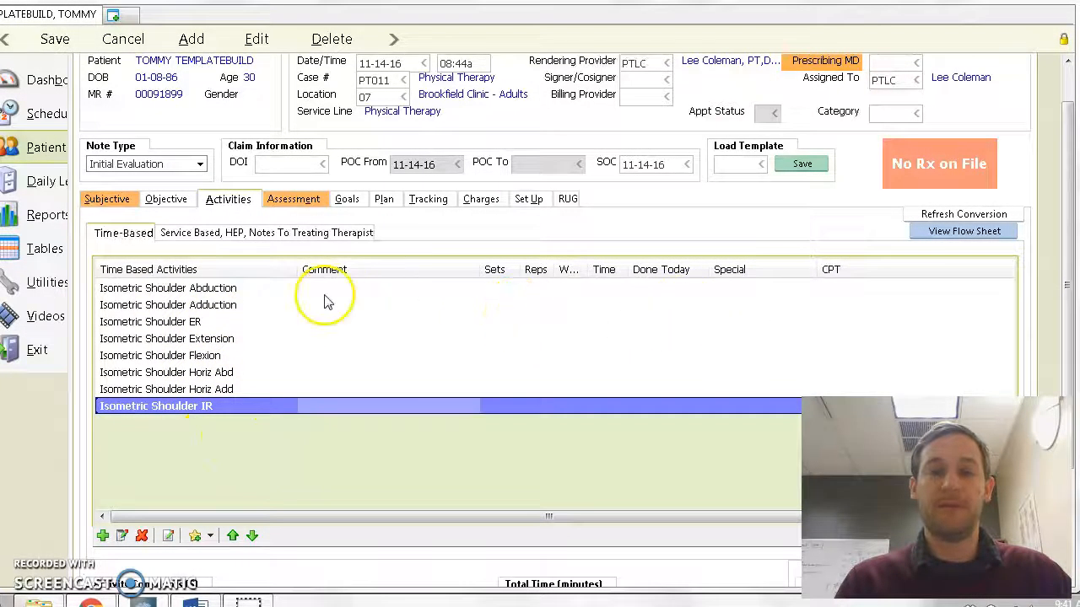
Step: Add Therapeutic Exercise from the favorites to the time-based activities and move it to the first row
left_click(127, 288)
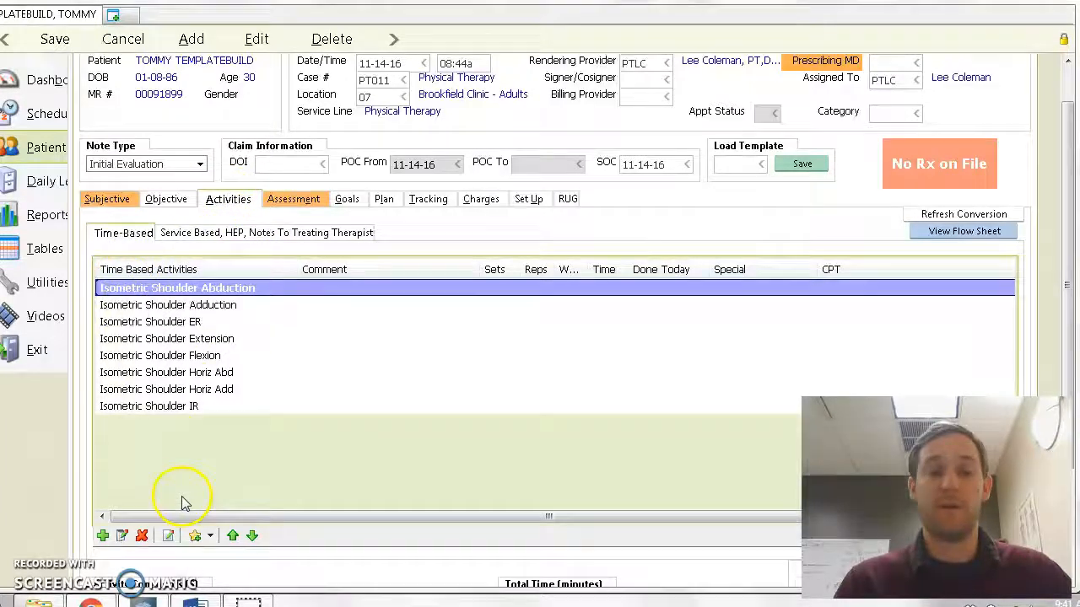
left_click(102, 536)
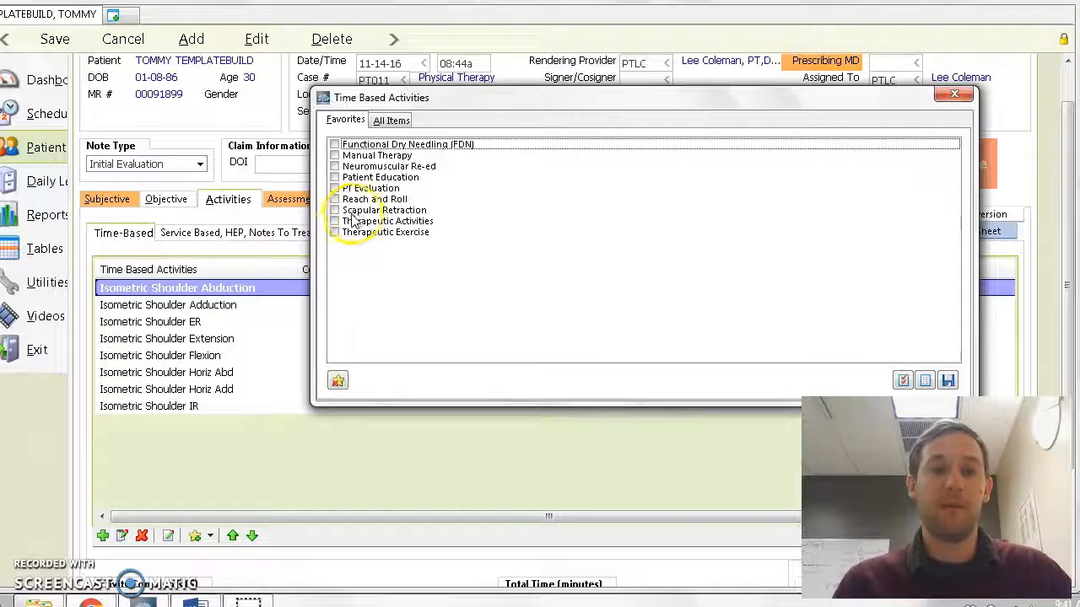
left_click(335, 233)
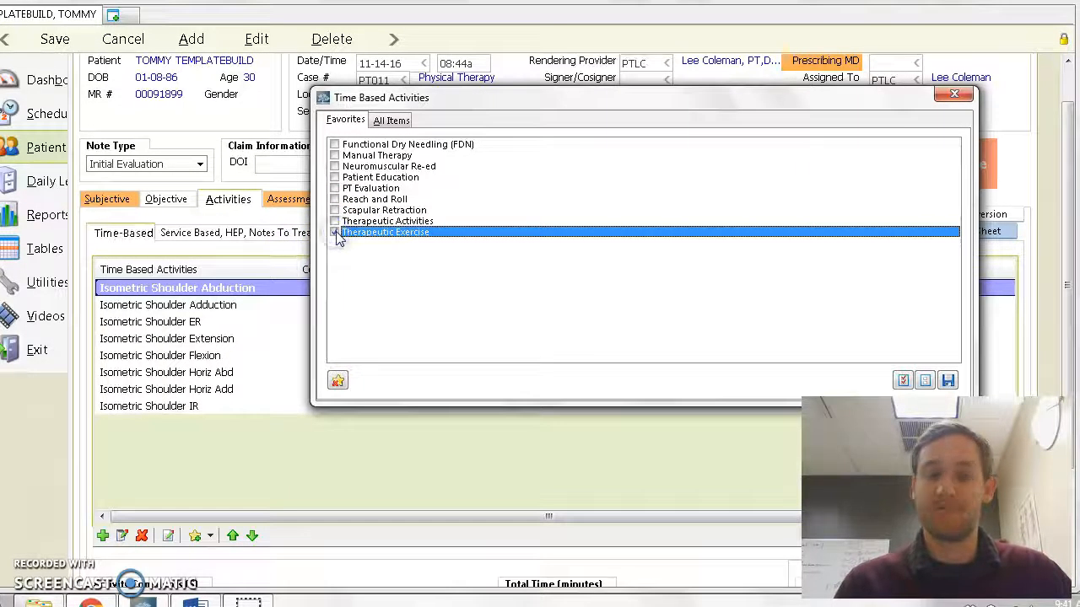
double_click(339, 233)
left_click(209, 322)
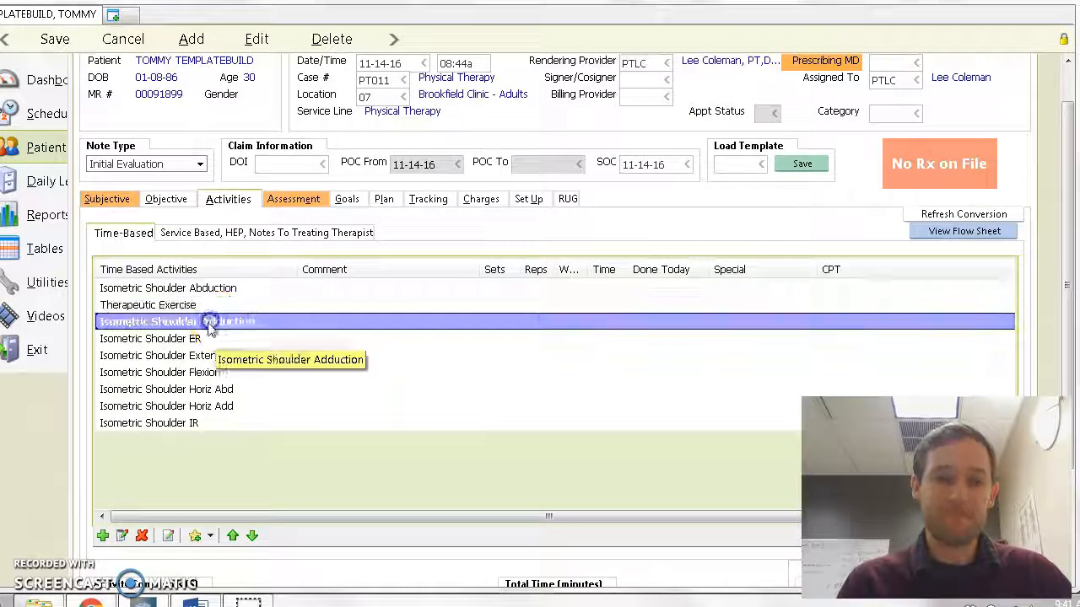
left_click(157, 305)
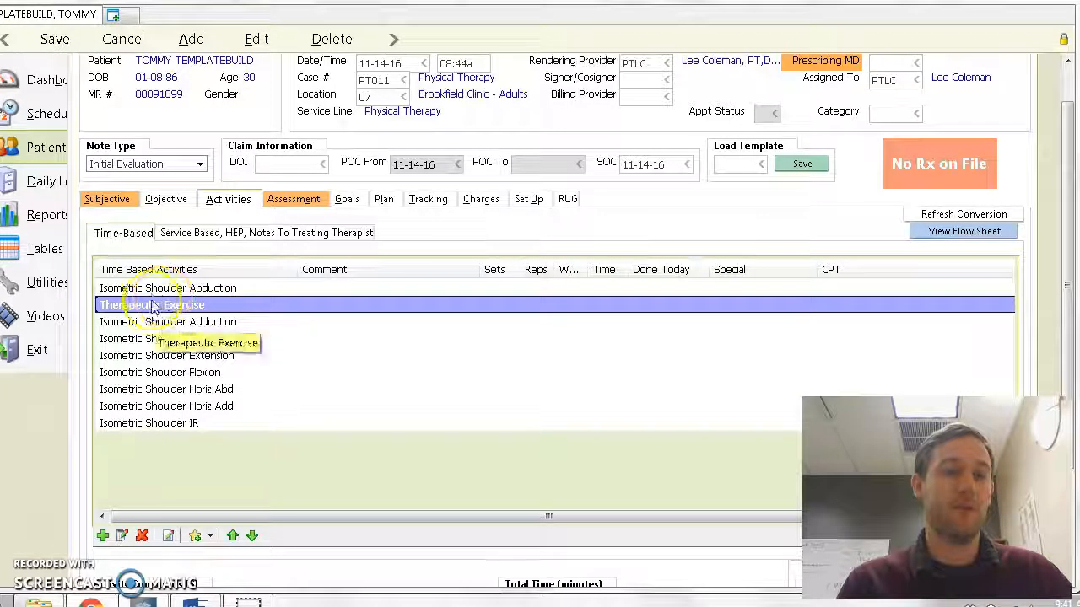
left_click(234, 537)
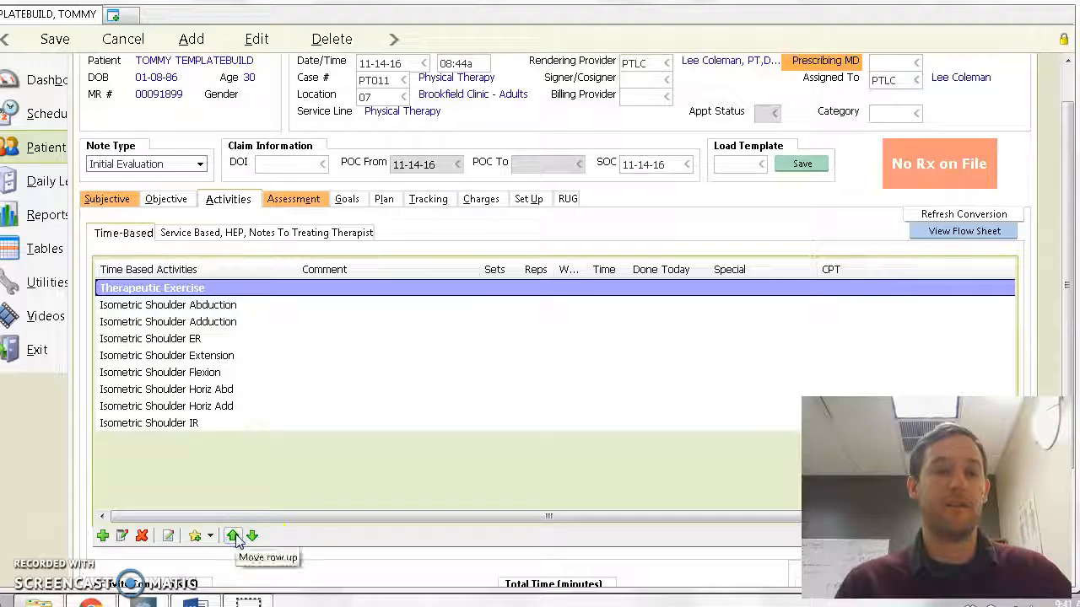
left_click(187, 305)
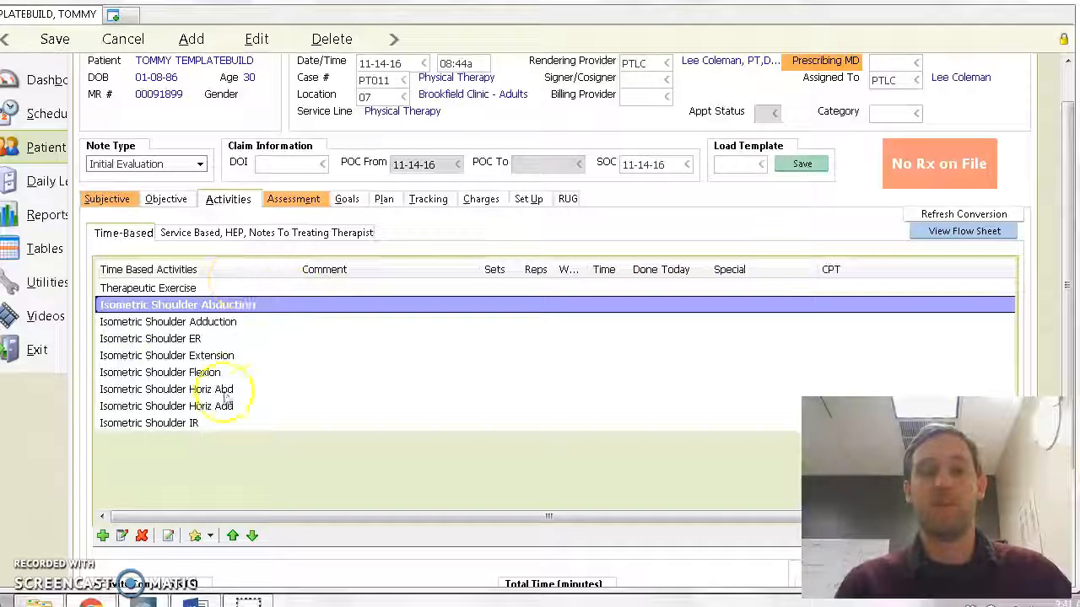
left_click(179, 289)
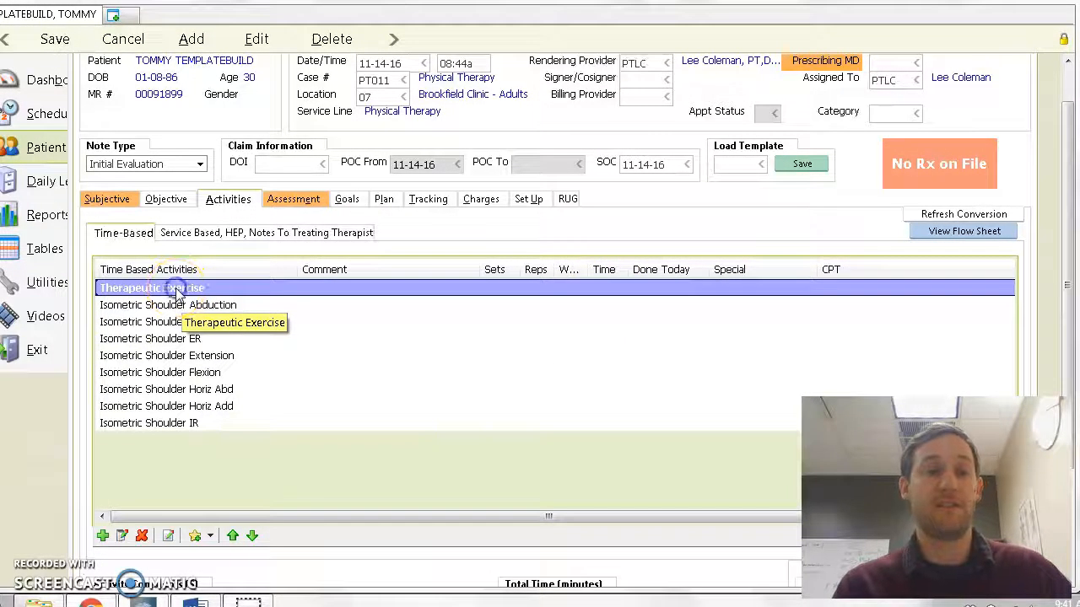
double_click(175, 289)
left_click(475, 148)
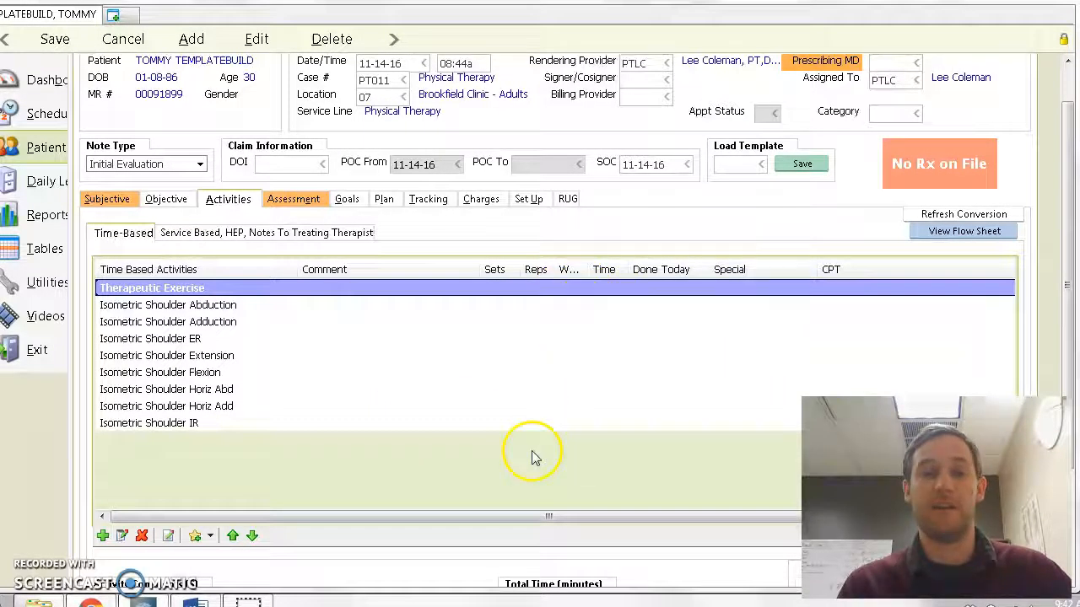
Step: Select all activity rows from Therapeutic Exercise through Isometric Shoulder IR, and clear the selection
left_click(169, 307, "ctrl")
left_click(157, 322, "ctrl")
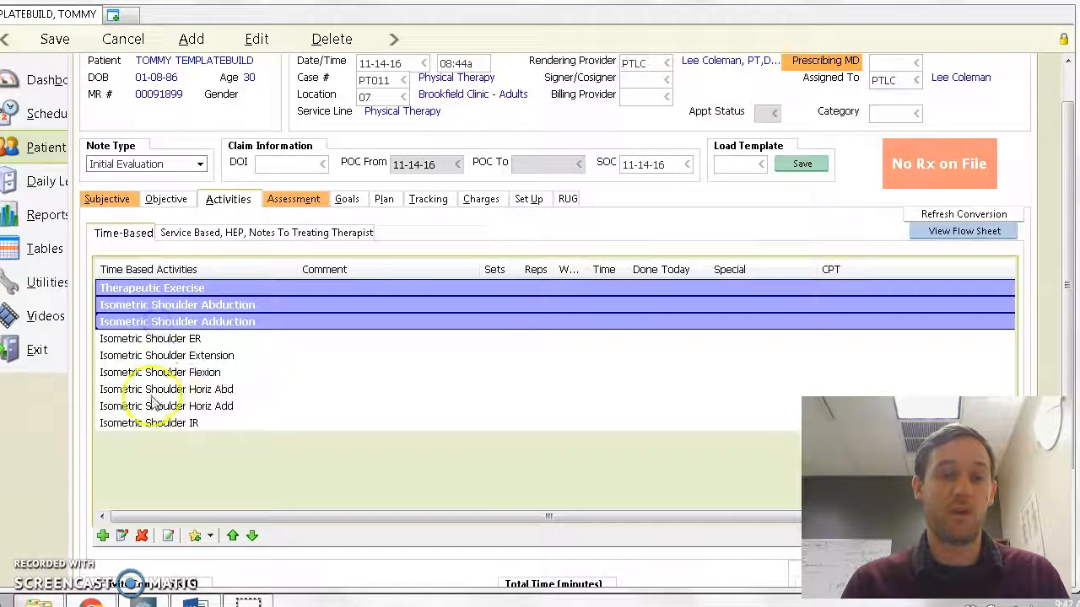
left_click(144, 424, "shift")
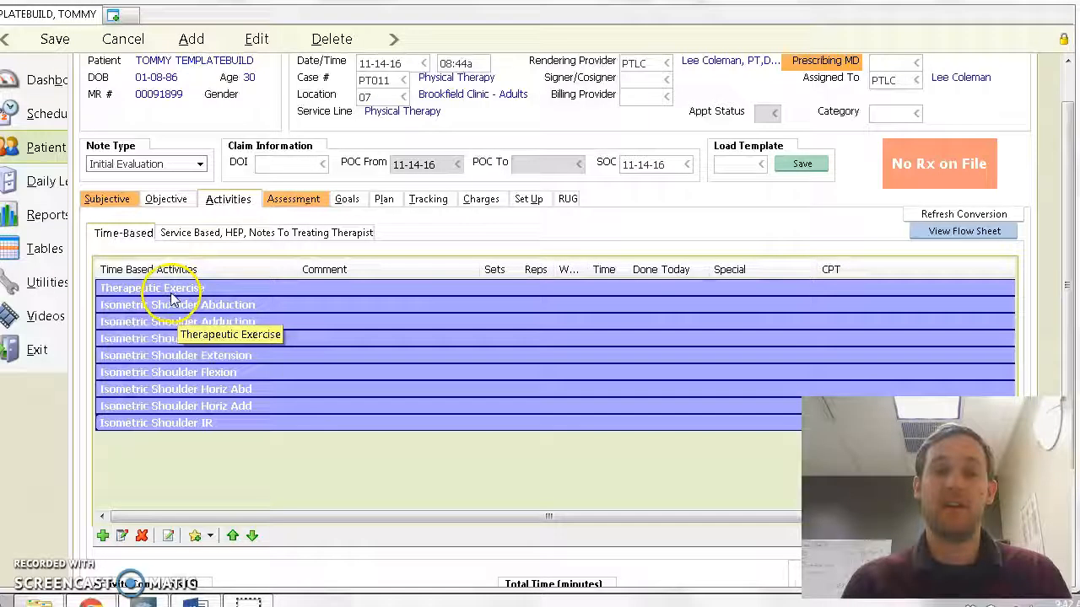
left_click(175, 453)
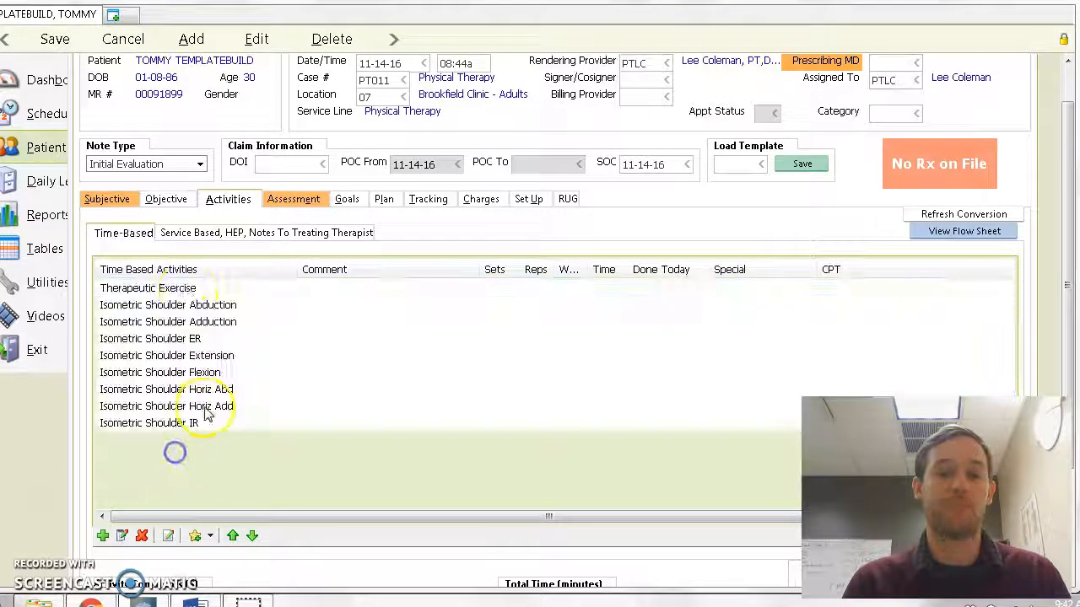
Step: Select only the Isometric Shoulder Abduction, ER, Flexion and Horiz Add rows together, and clear the selection
left_click(160, 306)
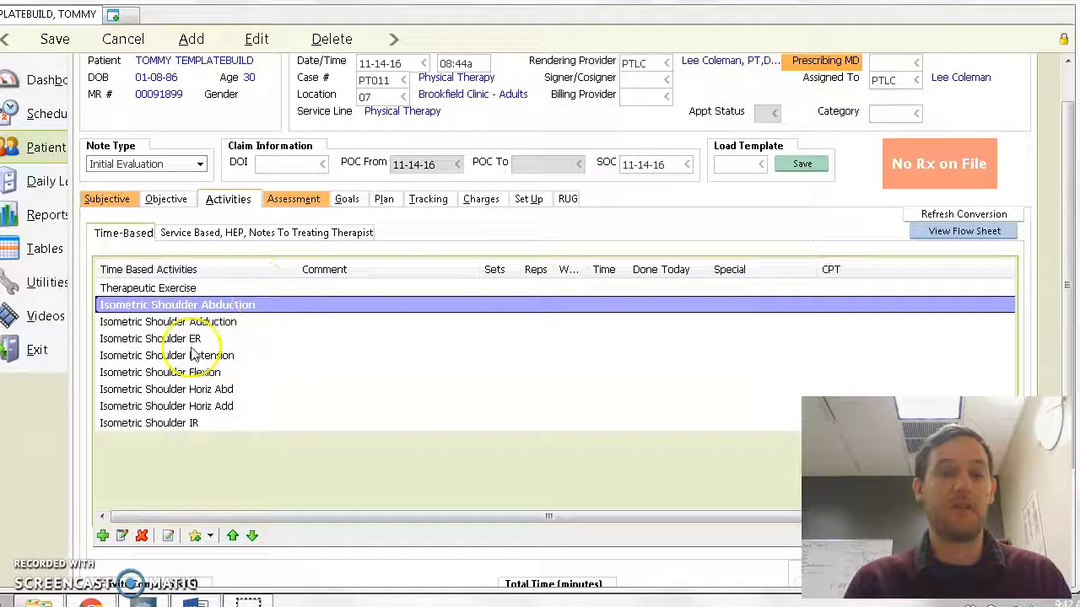
left_click(196, 340, "ctrl")
left_click(193, 374, "ctrl")
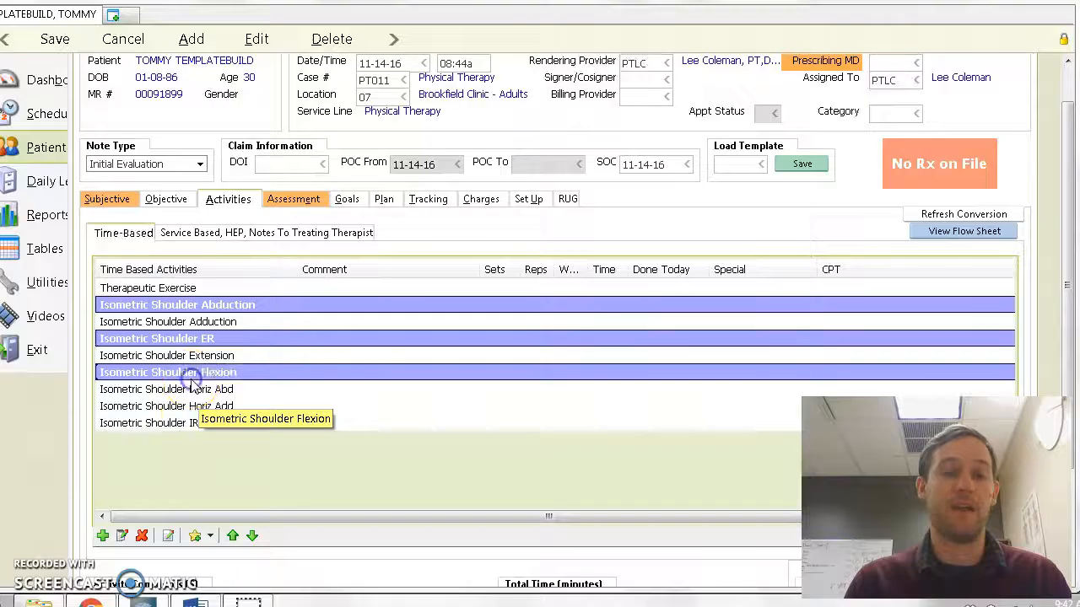
left_click(176, 407, "ctrl")
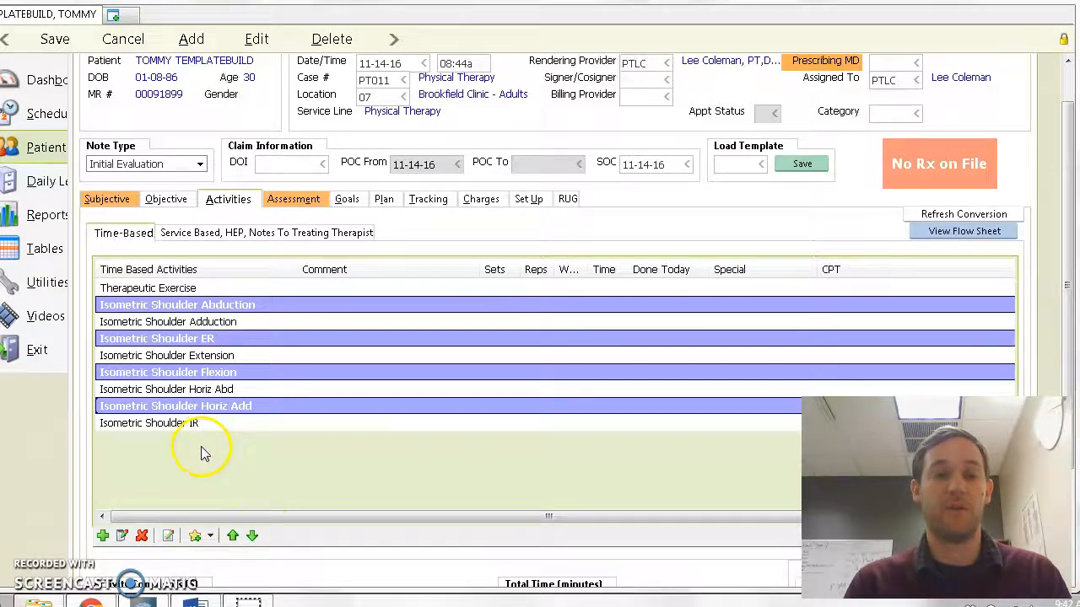
left_click(172, 445)
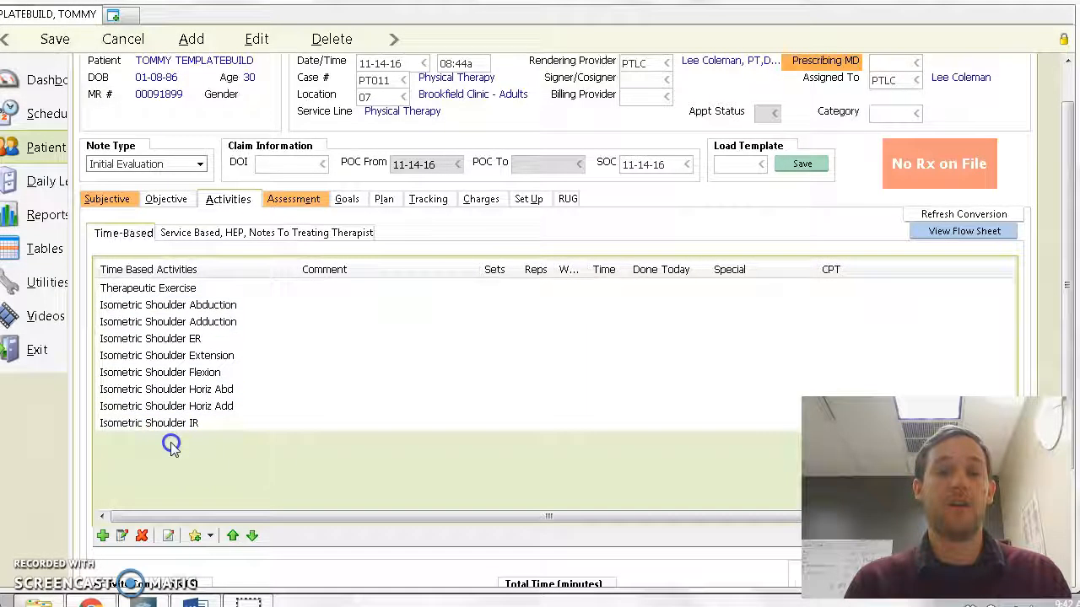
Step: Mark all activities from Therapeutic Exercise through Isometric Shoulder IR as Done Today: Yes in one batch
left_click(181, 427)
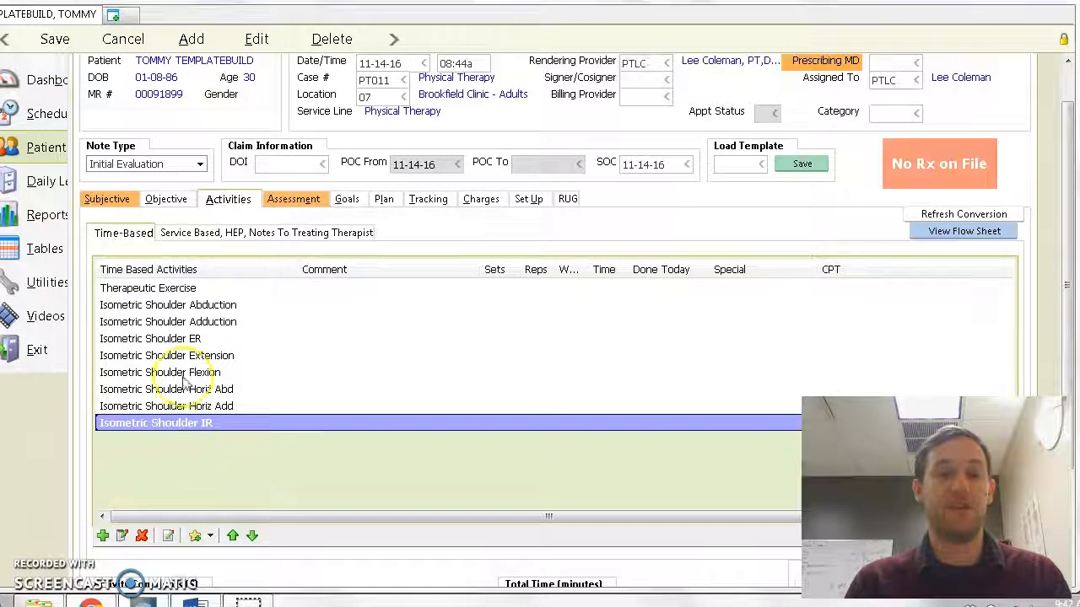
left_click(154, 289, "shift")
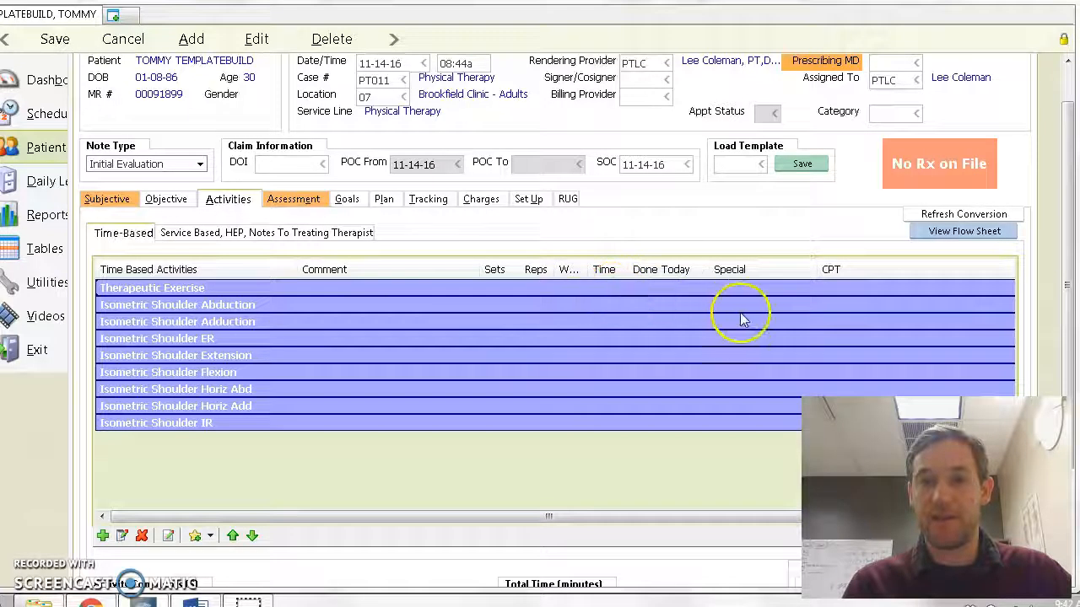
left_click(668, 291)
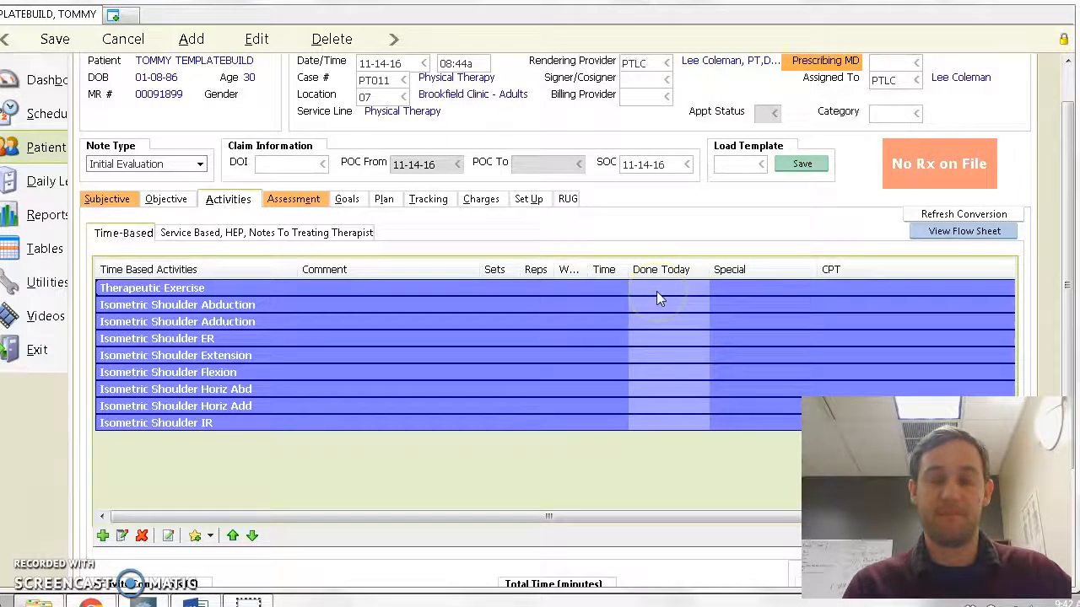
left_click(657, 290)
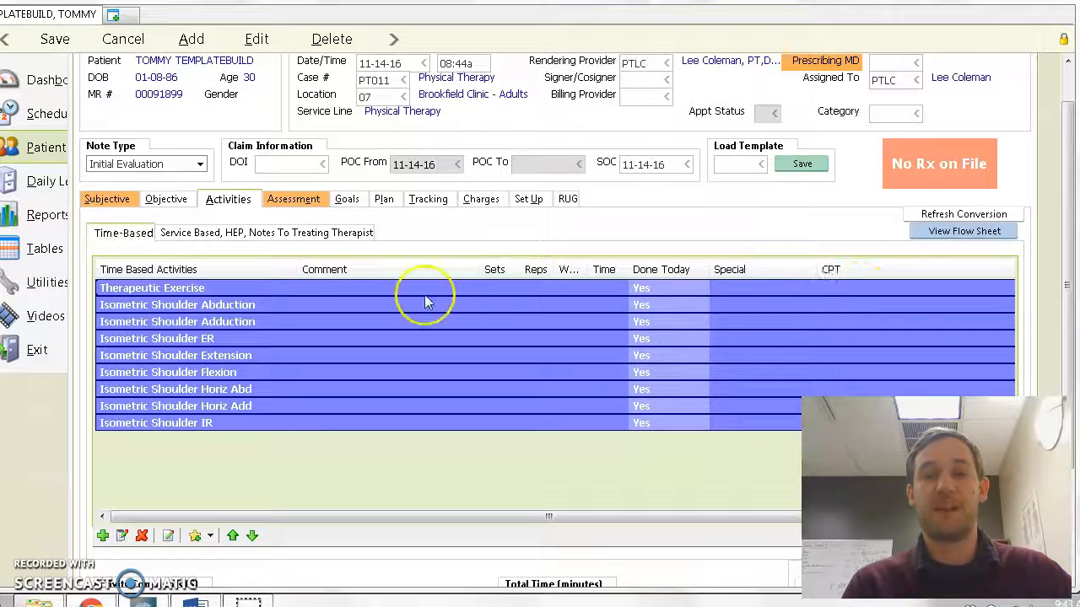
Step: Assign the CPT code Therapeutic Exercise (97110) - [TP001] to all selected activities and clear the selection
left_click(857, 310)
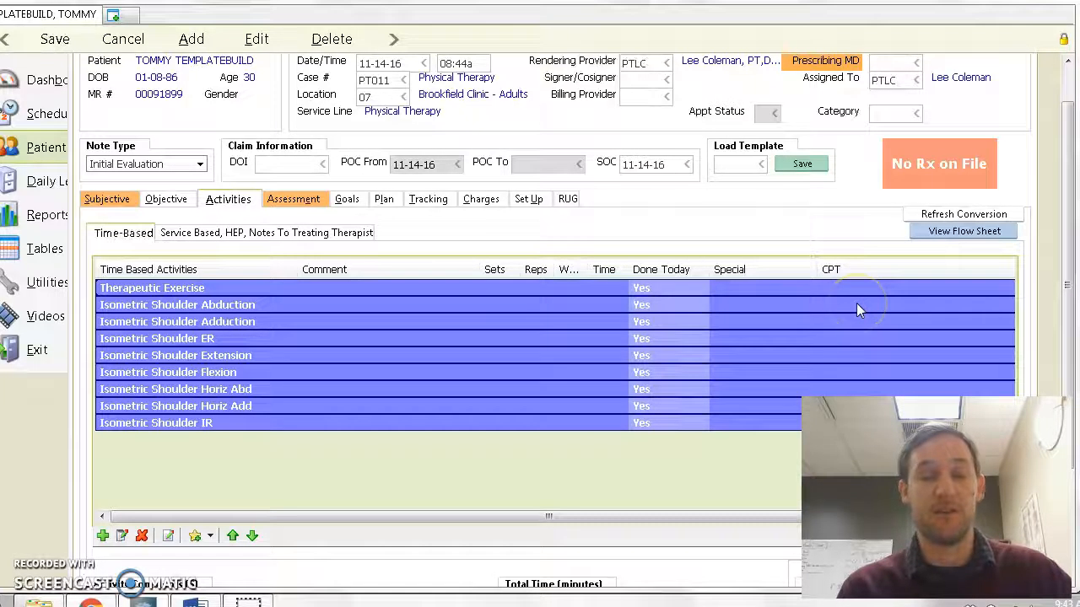
double_click(856, 310)
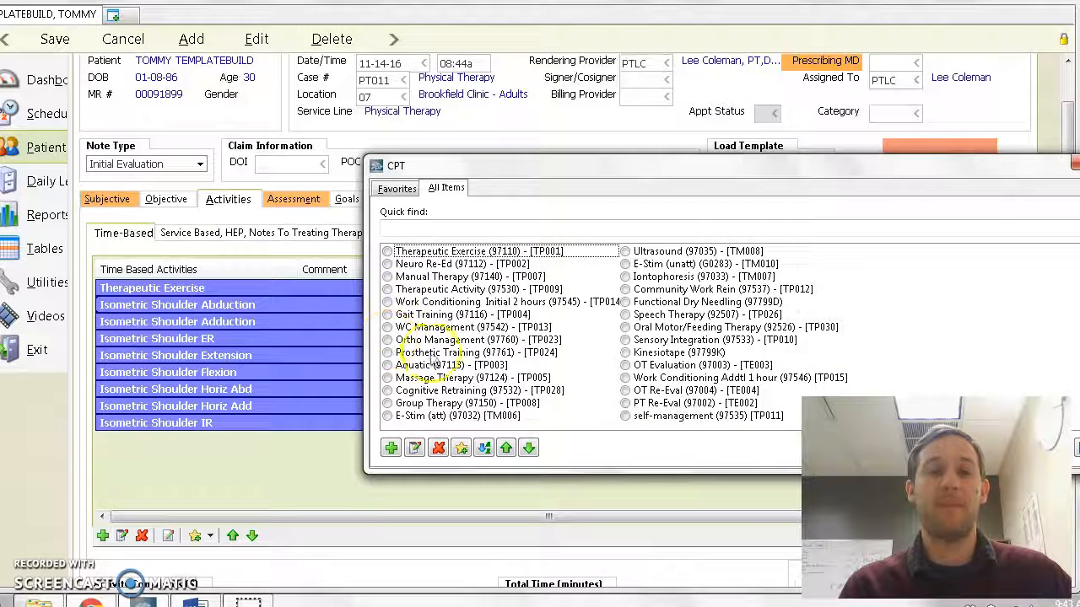
left_click(387, 253)
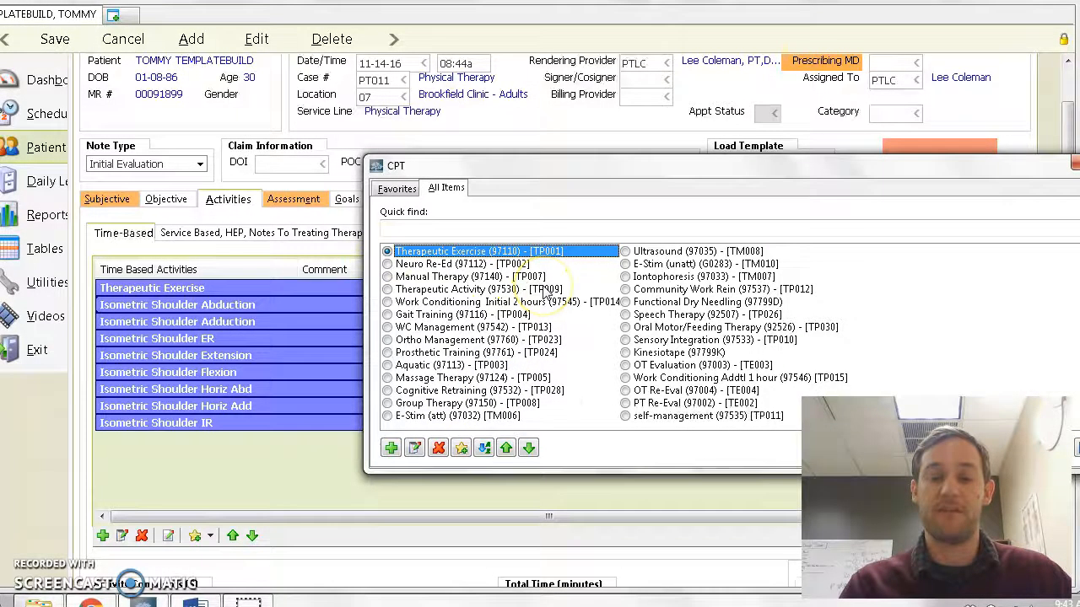
key("Return")
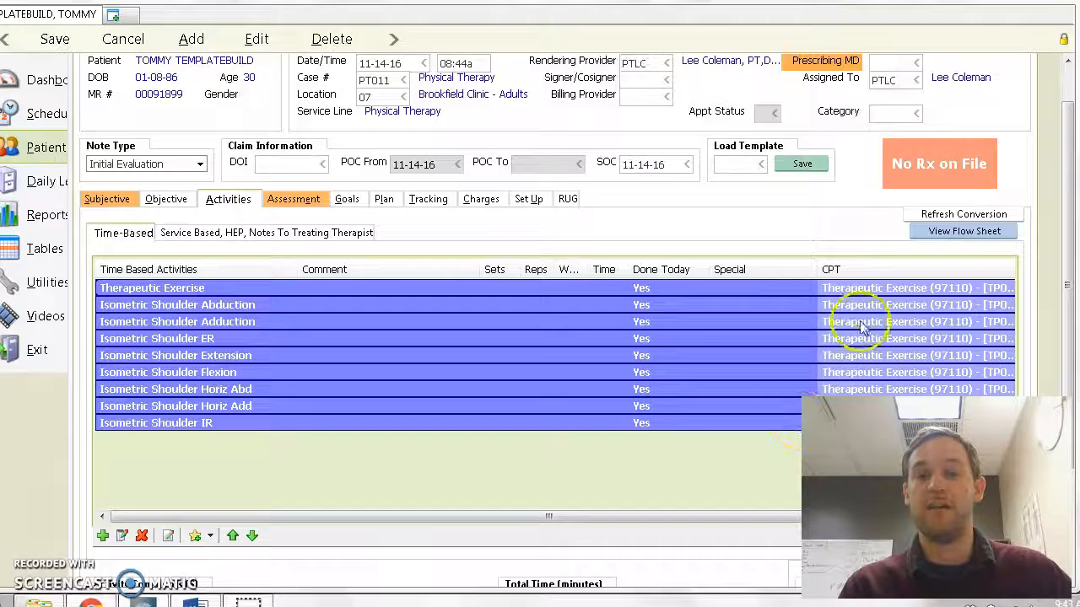
left_click(760, 474)
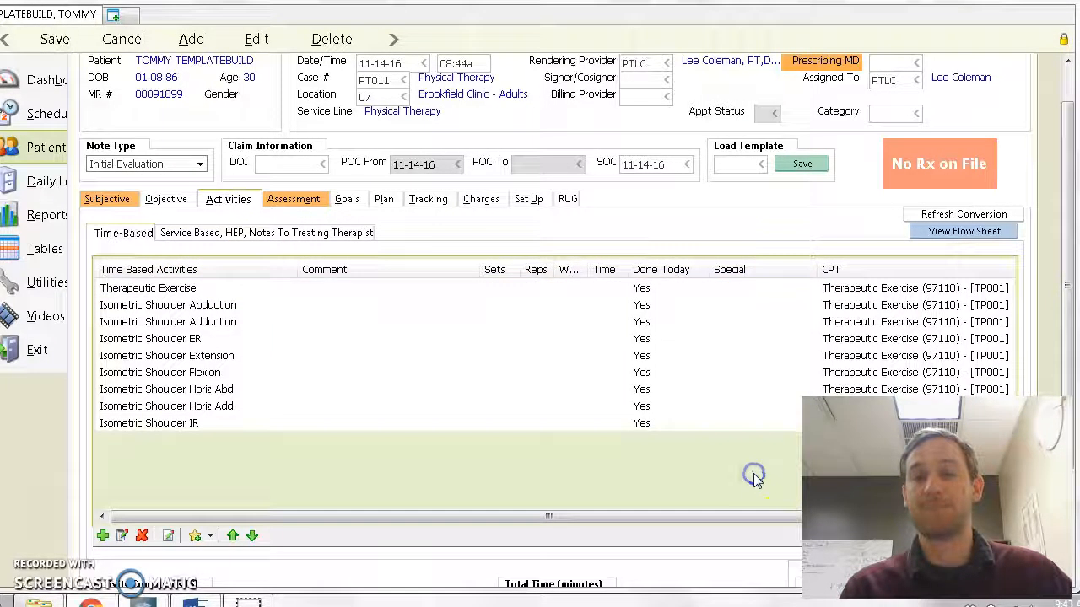
Step: Set Sets to 3 for all eight isometric shoulder activities at once, leaving out the Therapeutic Exercise row
left_click(181, 306)
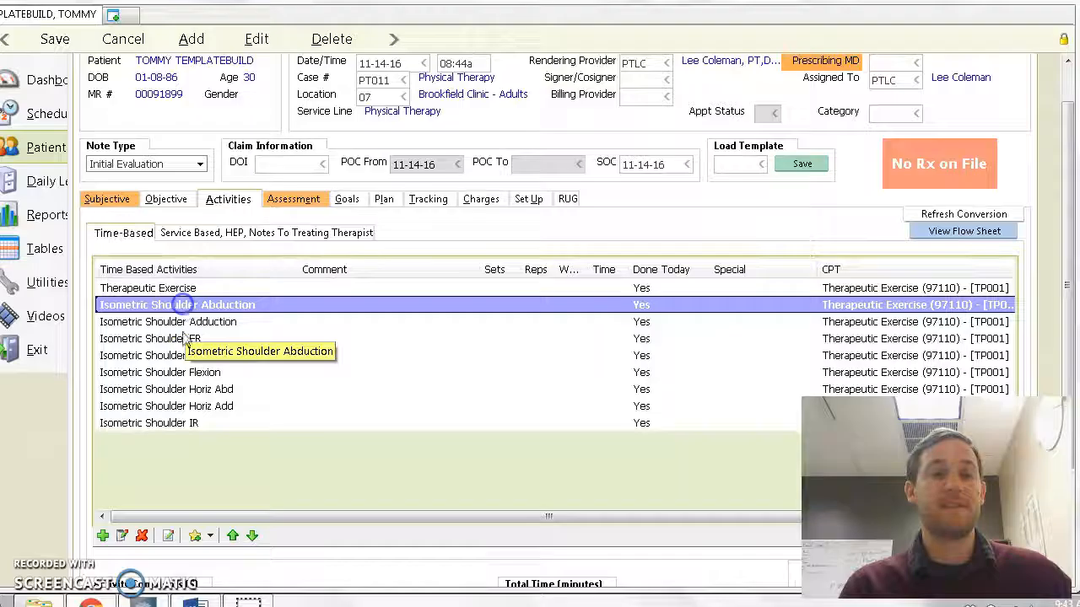
left_click(182, 427, "shift")
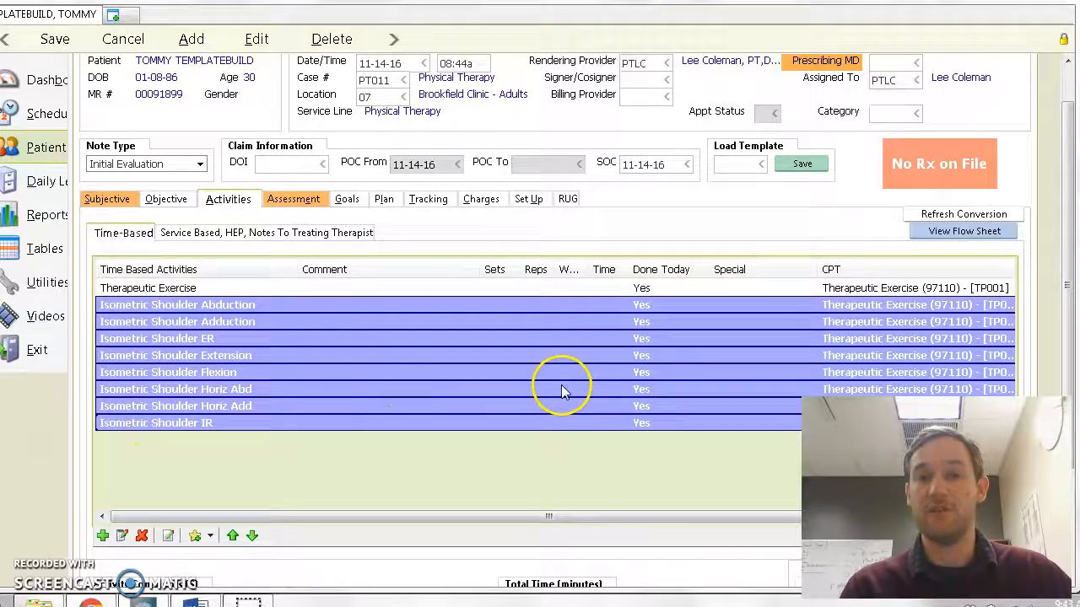
double_click(495, 308)
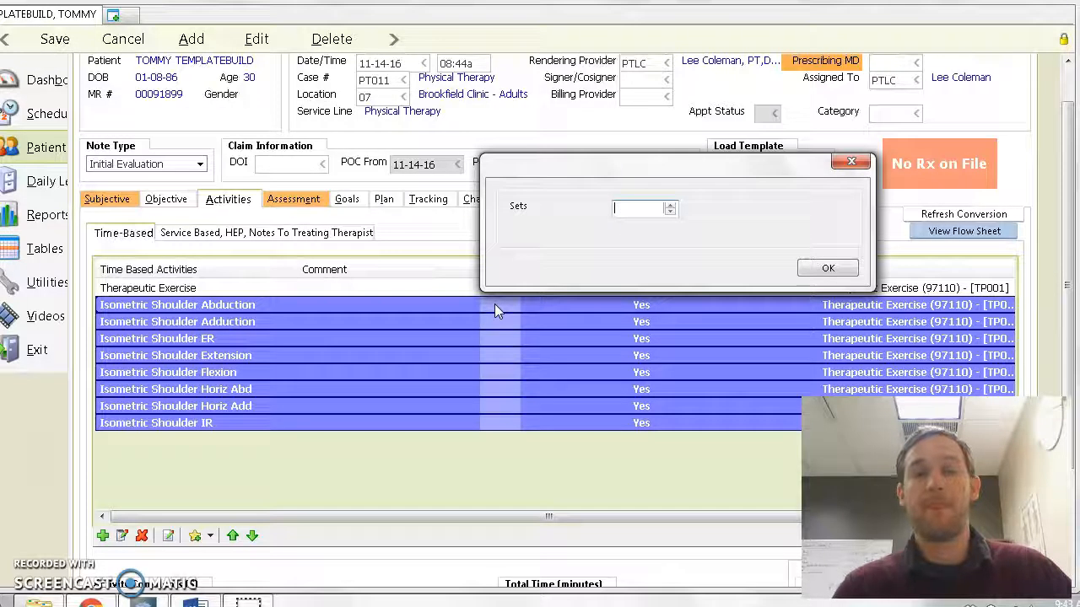
type("3")
key("Return")
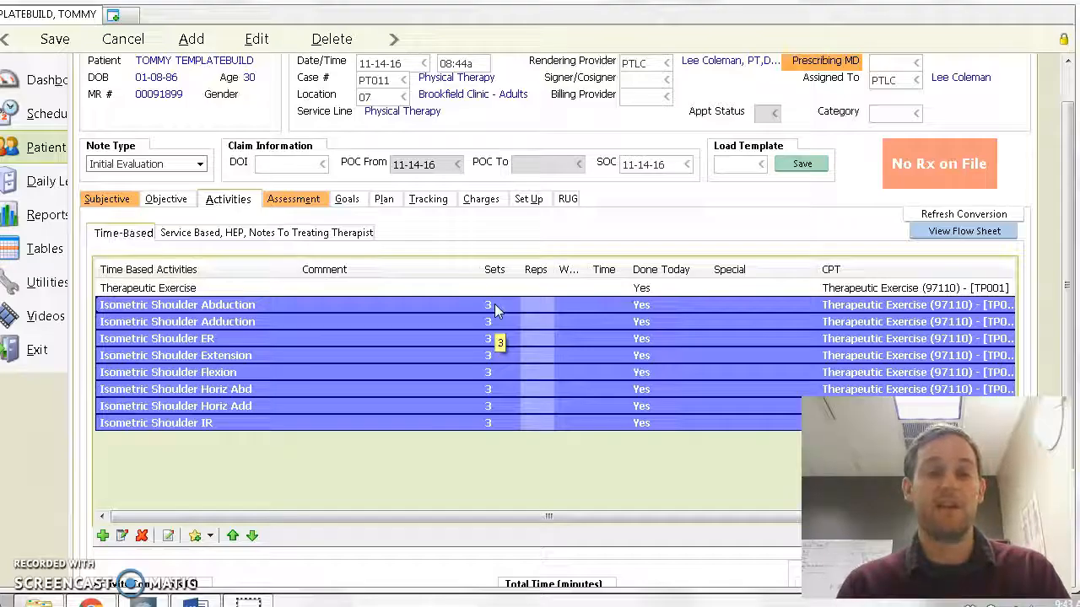
Step: Set Reps to 10 for all eight selected isometric shoulder activities at once and clear the selection
key("Return")
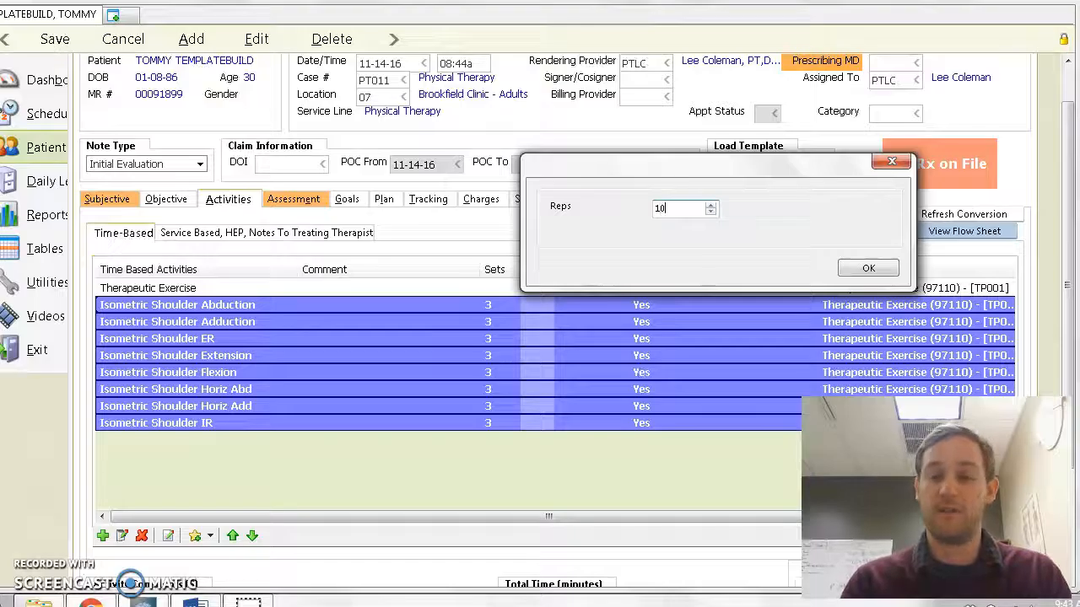
key("Return")
left_click(515, 442)
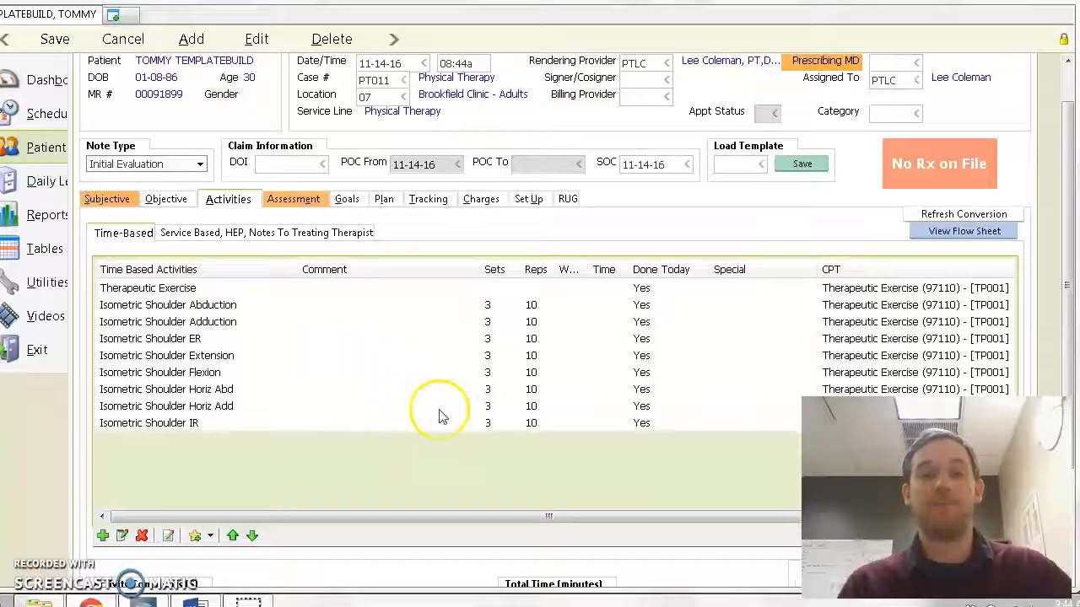
Step: Set Time to 30 for the Therapeutic Exercise row only and clear the selection
left_click(194, 288)
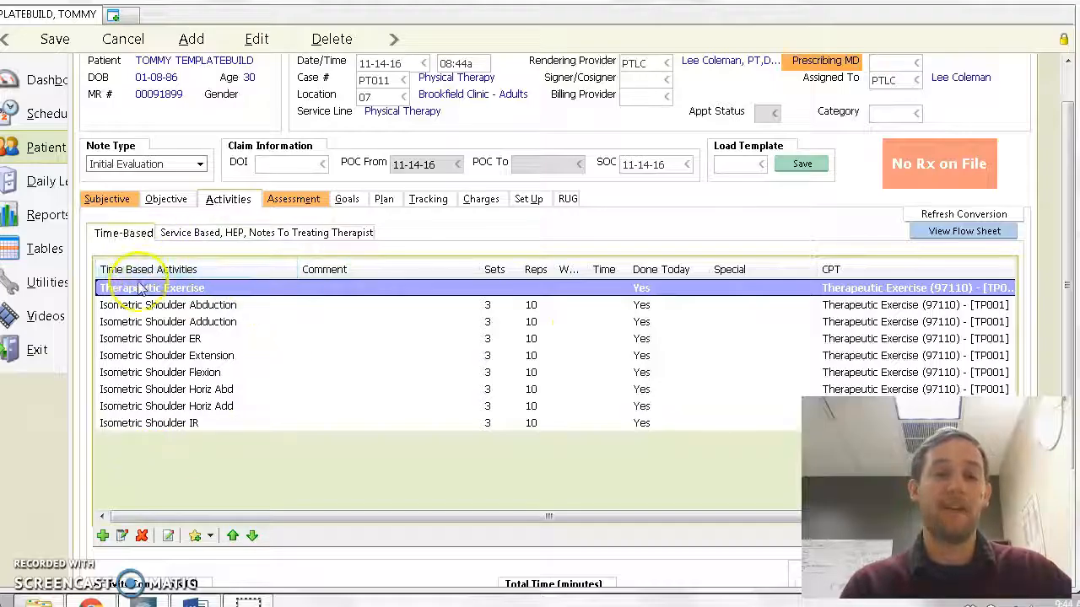
left_click(606, 291)
type("30")
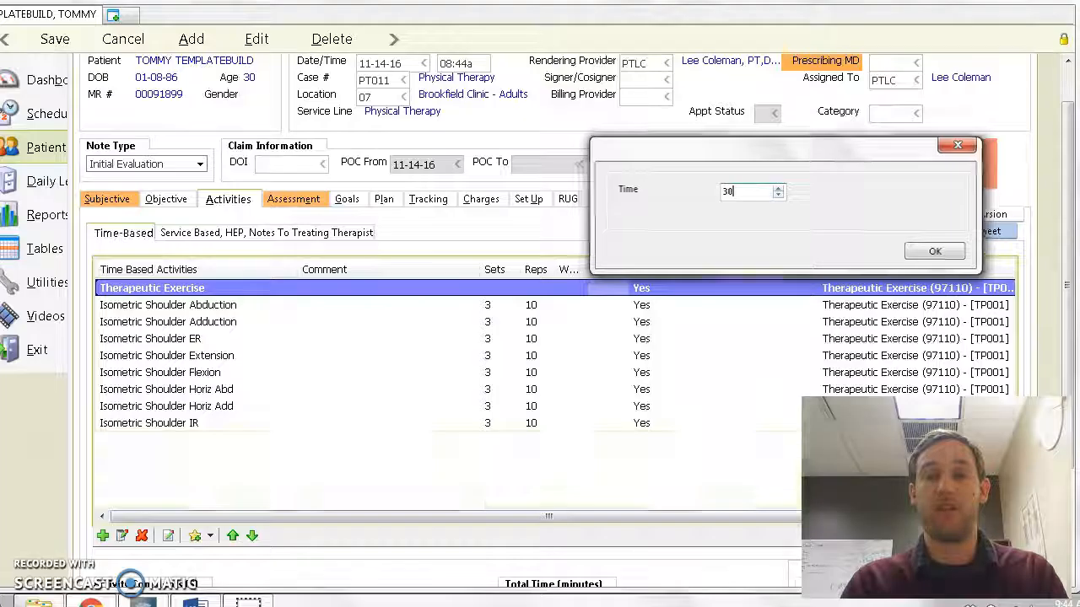
key("Return")
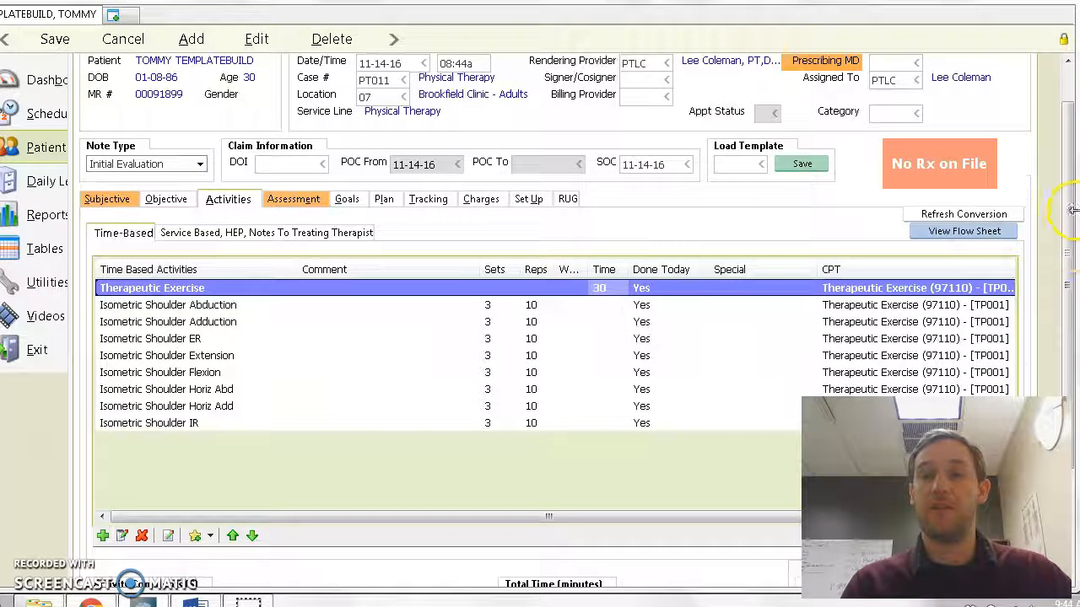
left_click_drag(1069, 212, 1069, 242)
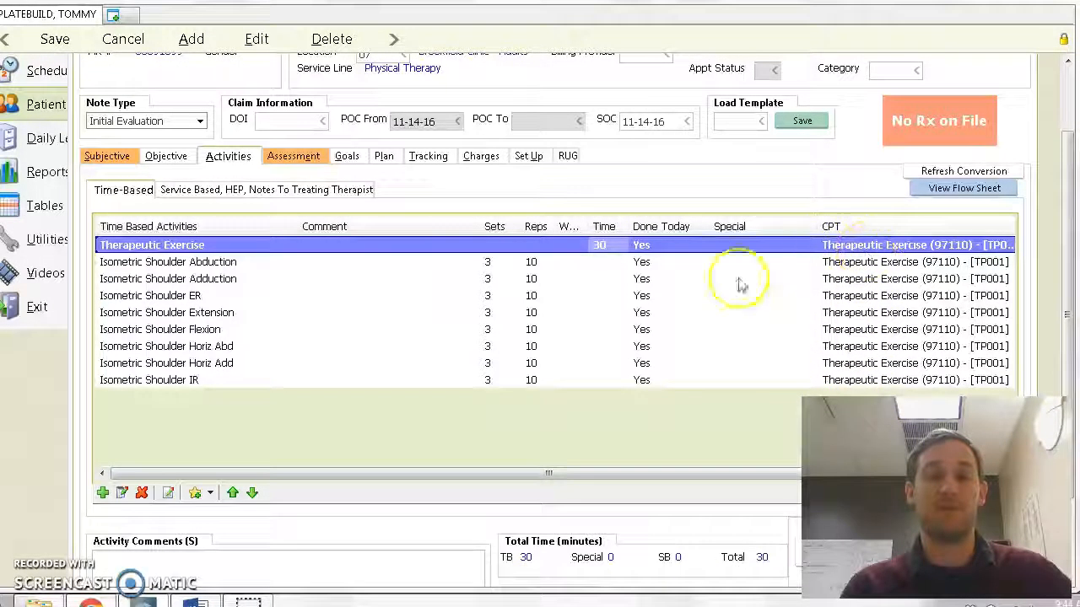
left_click(372, 396)
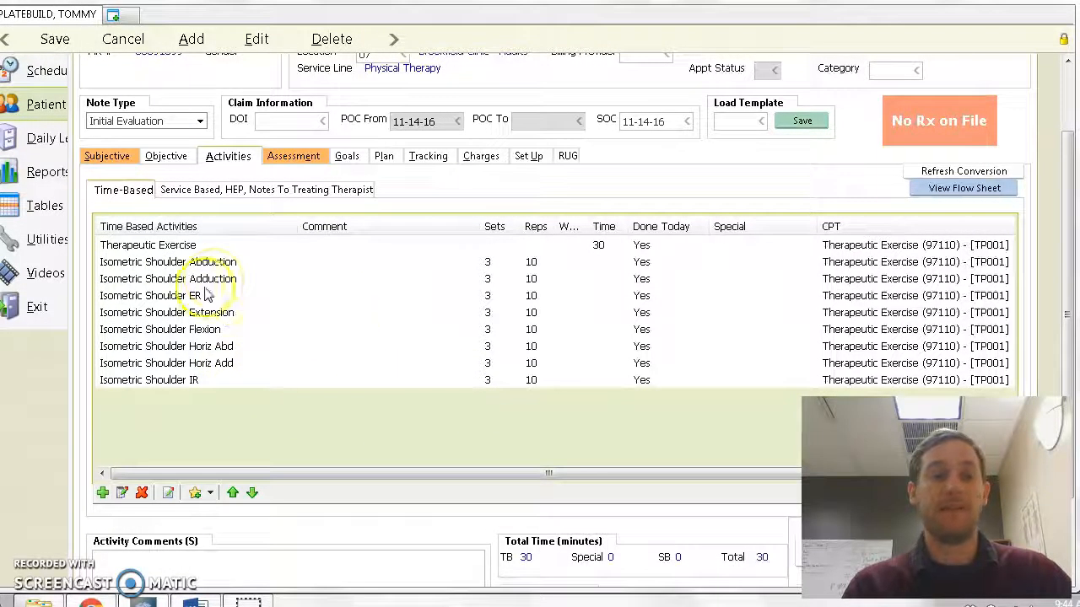
Step: Delete the Isometric Shoulder Extension and Isometric Shoulder Flexion rows from the time-based activities
left_click(165, 315)
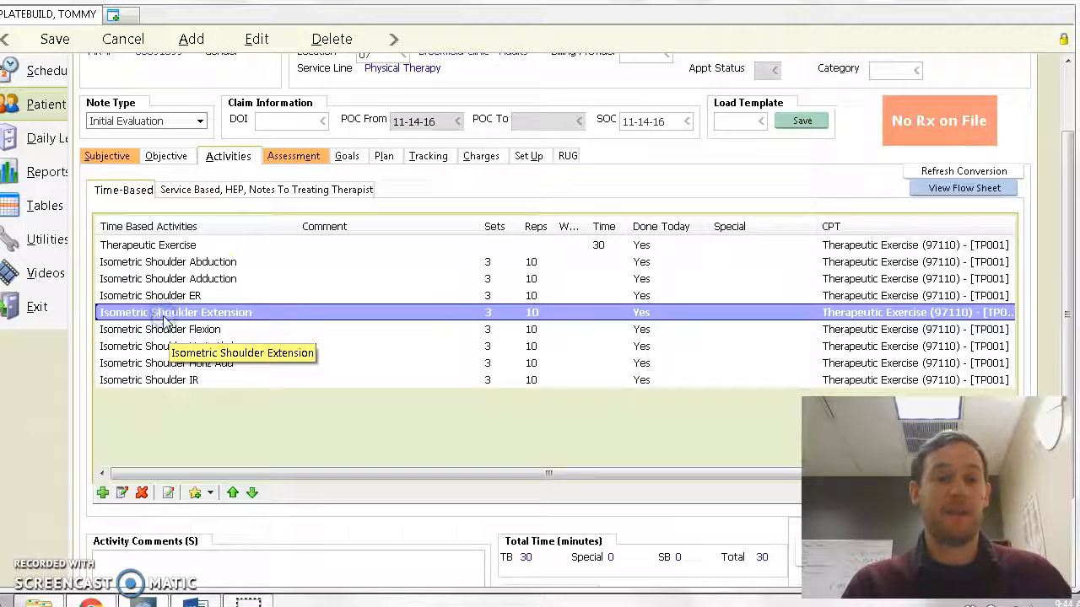
left_click(142, 494)
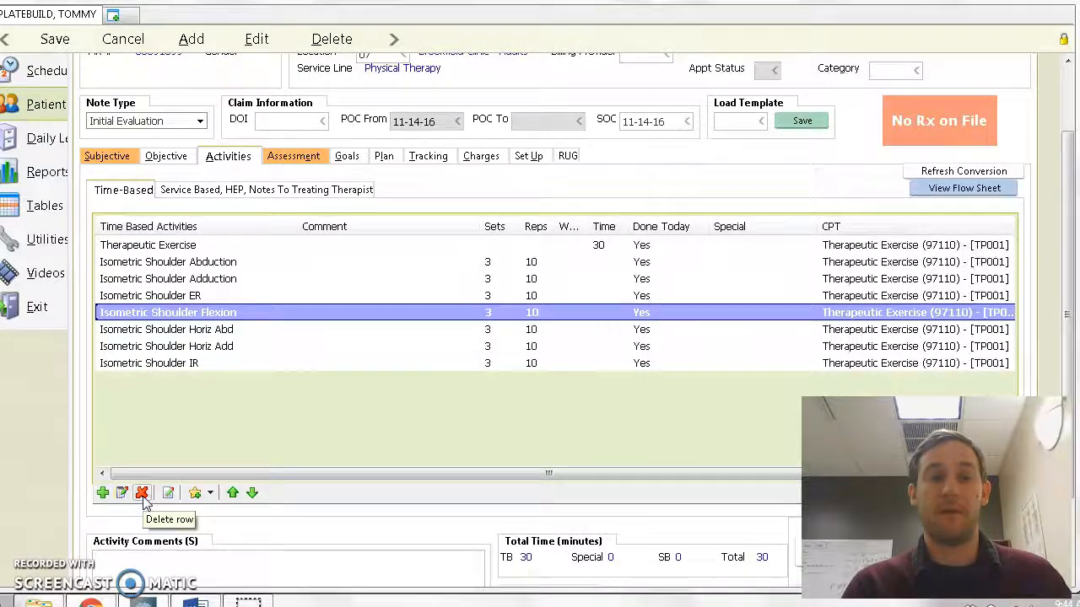
left_click(142, 495)
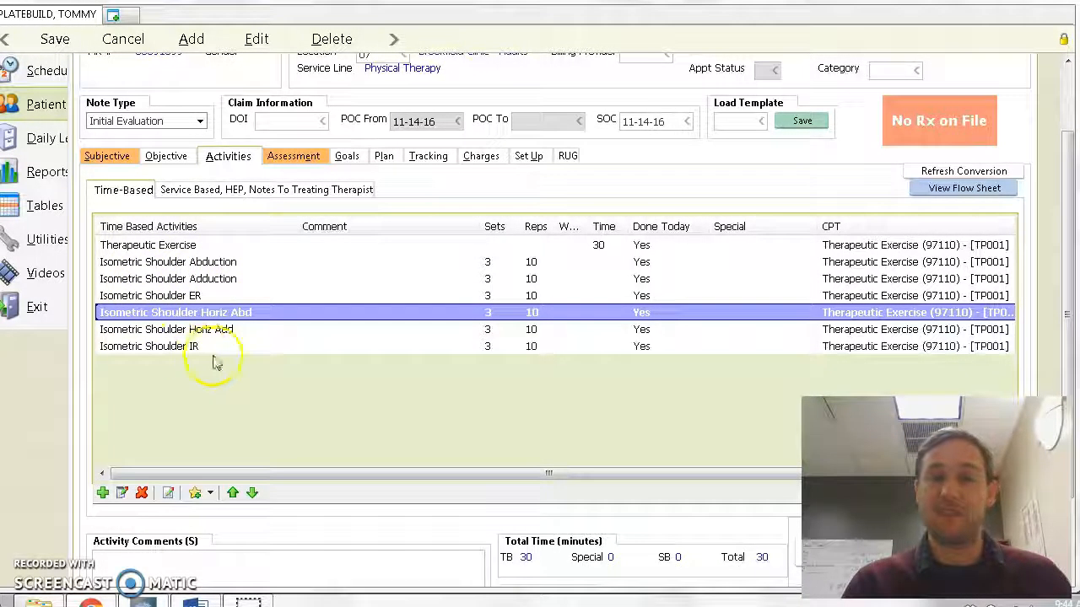
Step: Edit the Isometric Shoulder Abduction row so the activity reads Shoulder Abduction, and clear the selection
left_click(176, 265)
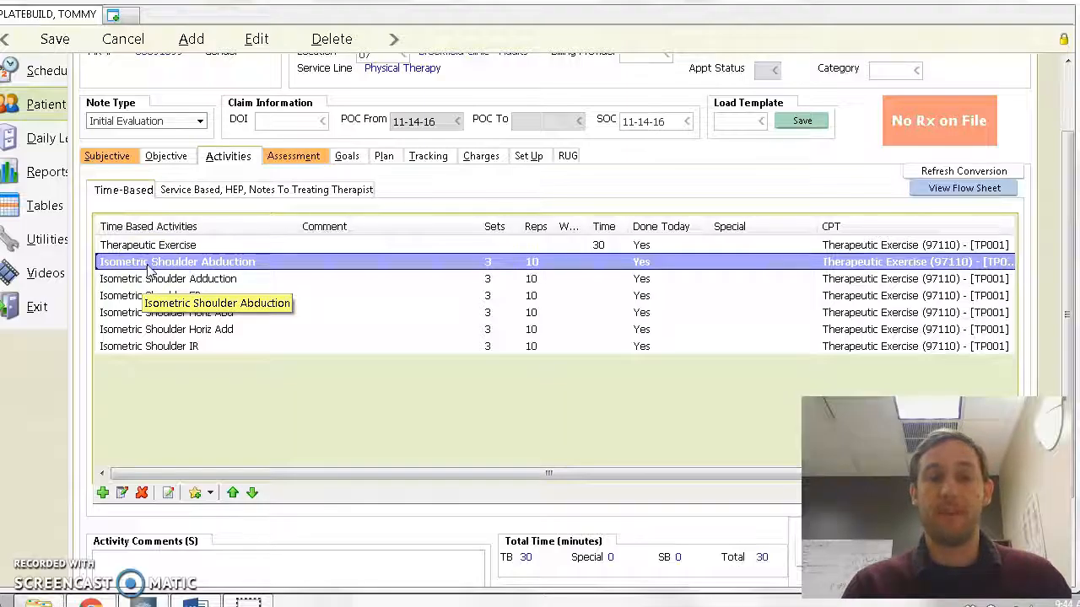
left_click(122, 493)
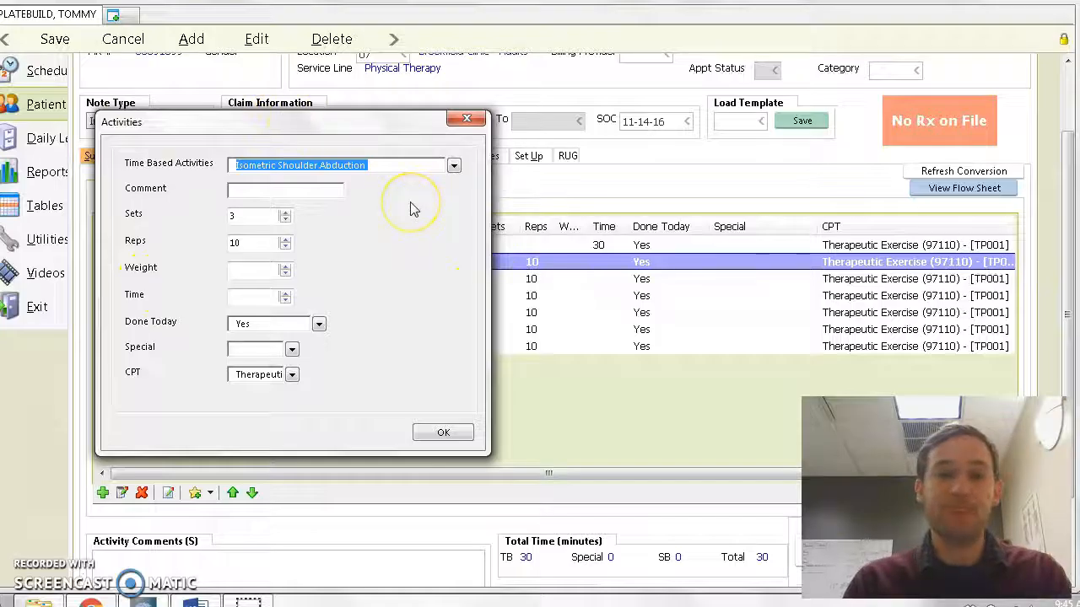
left_click(316, 165)
key("Delete")
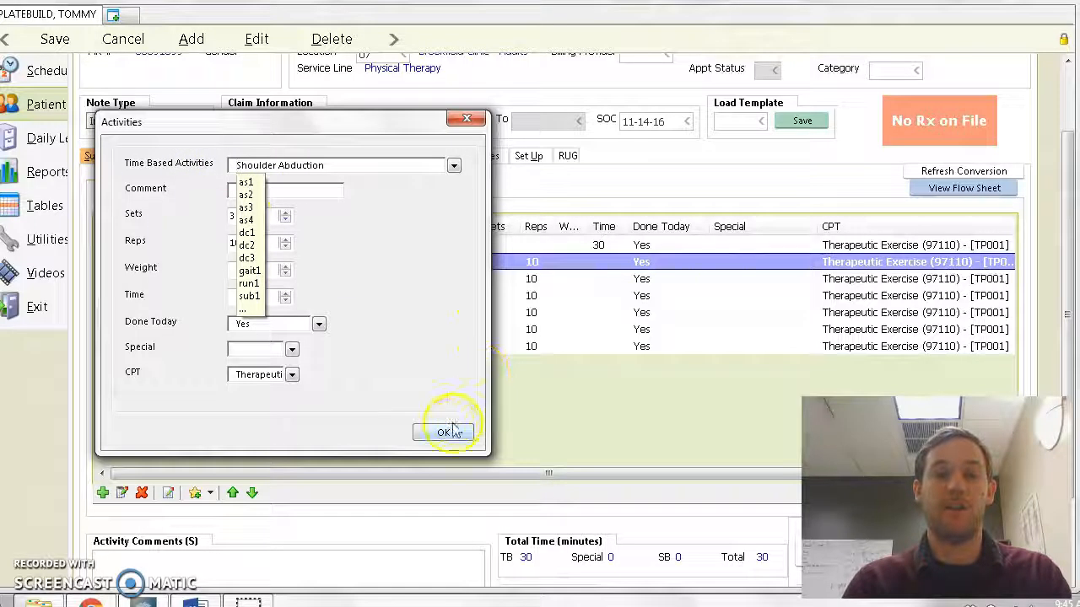
left_click(446, 432)
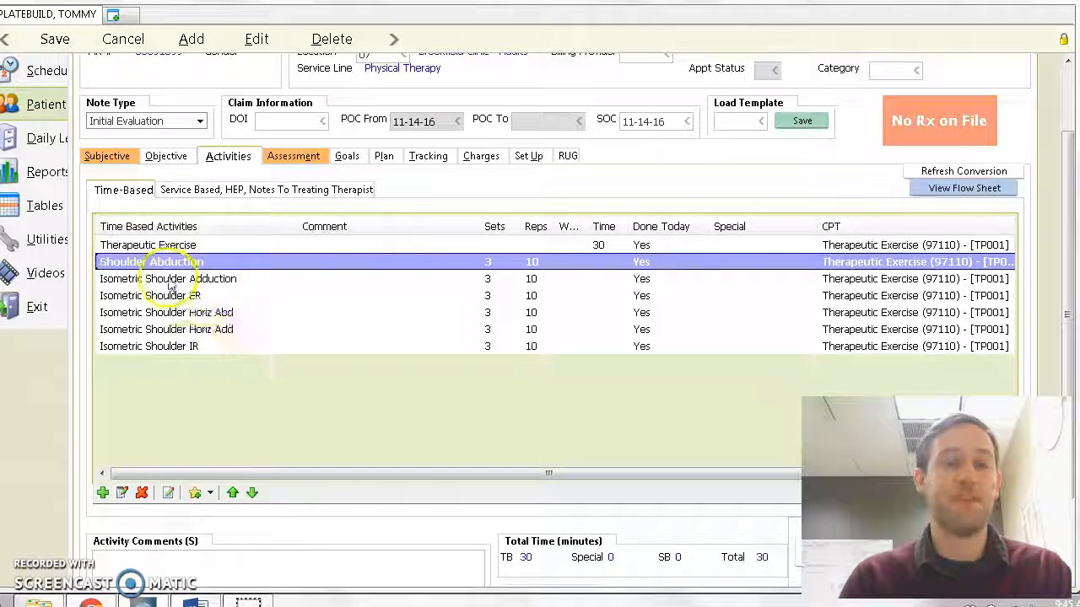
left_click(180, 358)
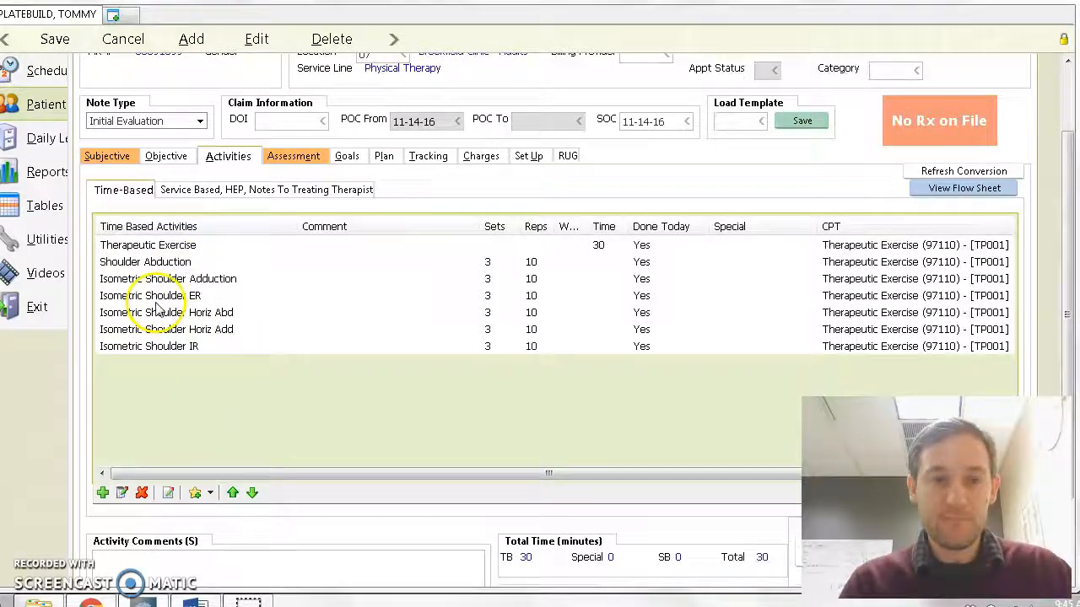
Step: Save the current set of activities as a template for the current user with the description Stage 1 Shoulder Strength
left_click(209, 493)
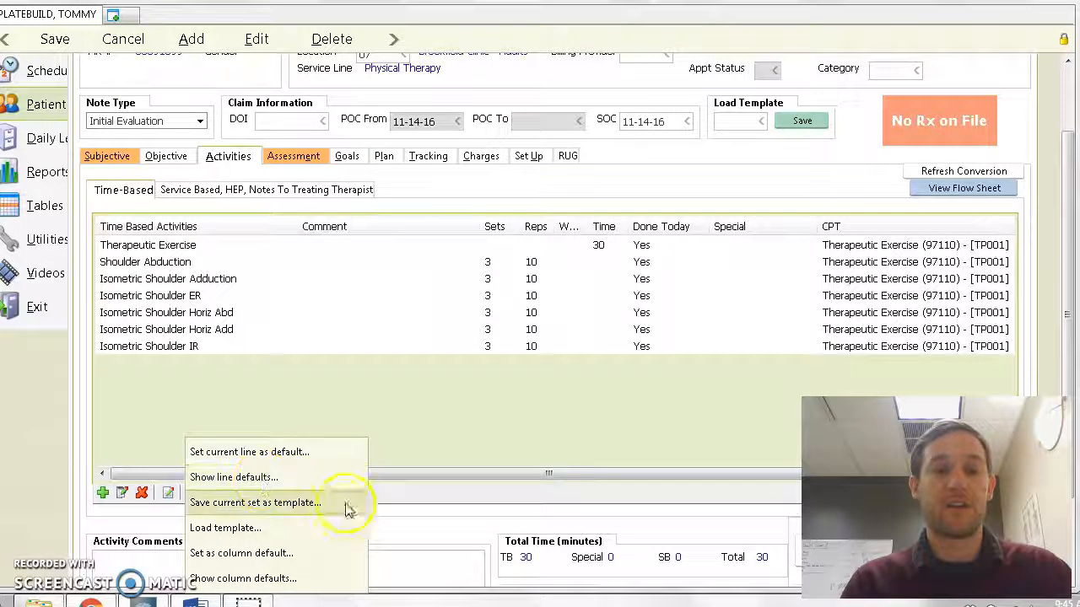
left_click(359, 525)
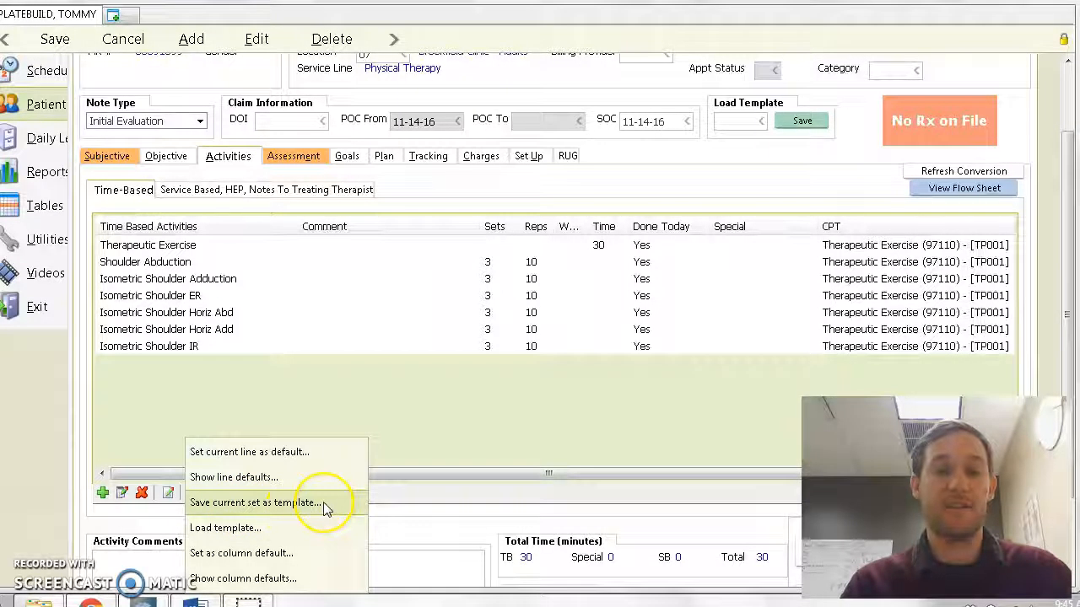
left_click(299, 499)
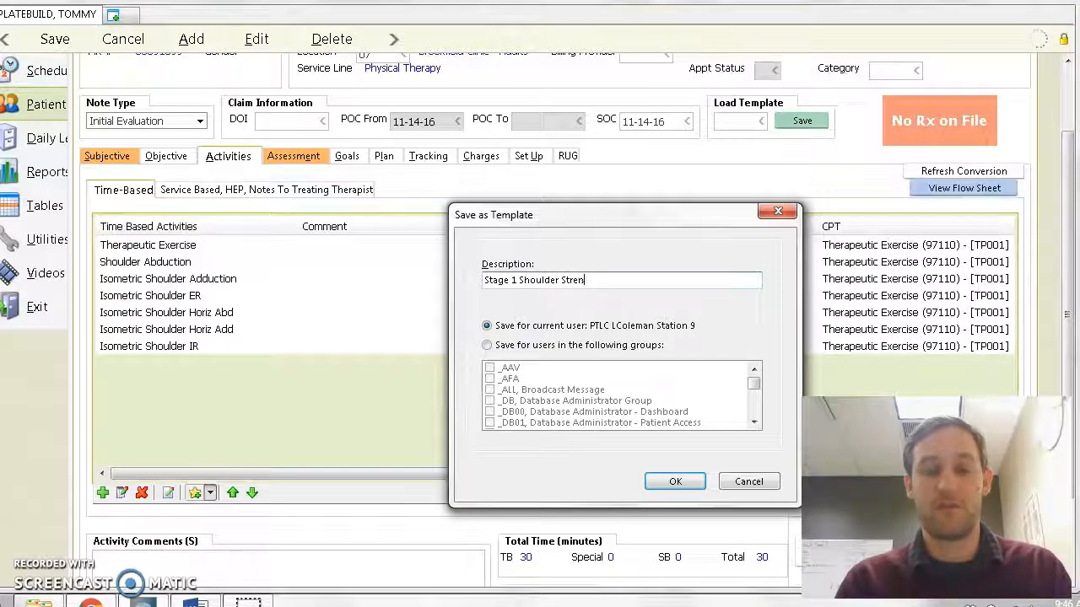
left_click(487, 325)
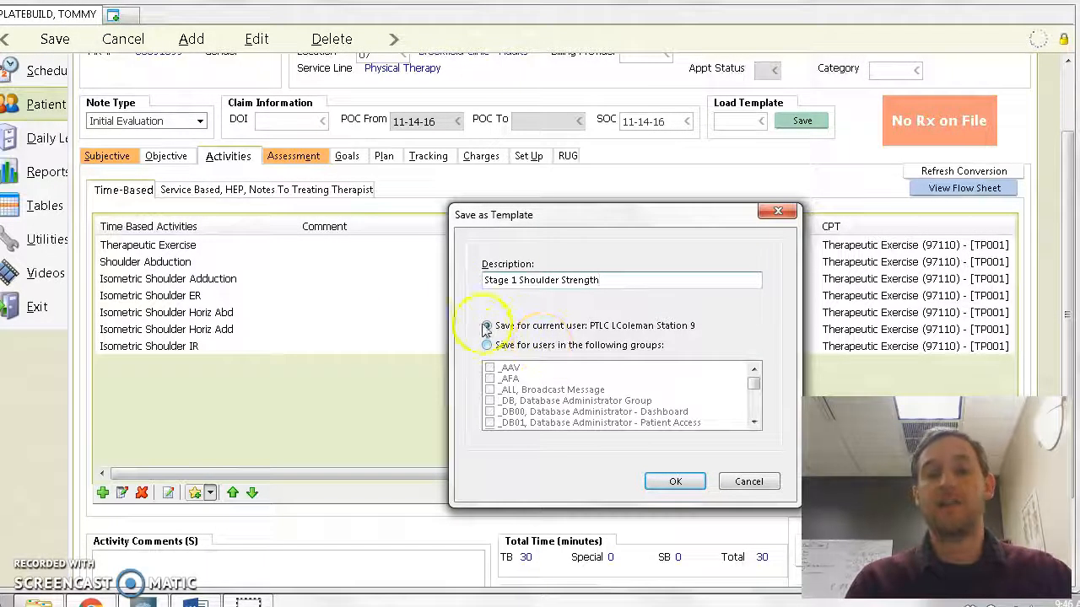
left_click(511, 333)
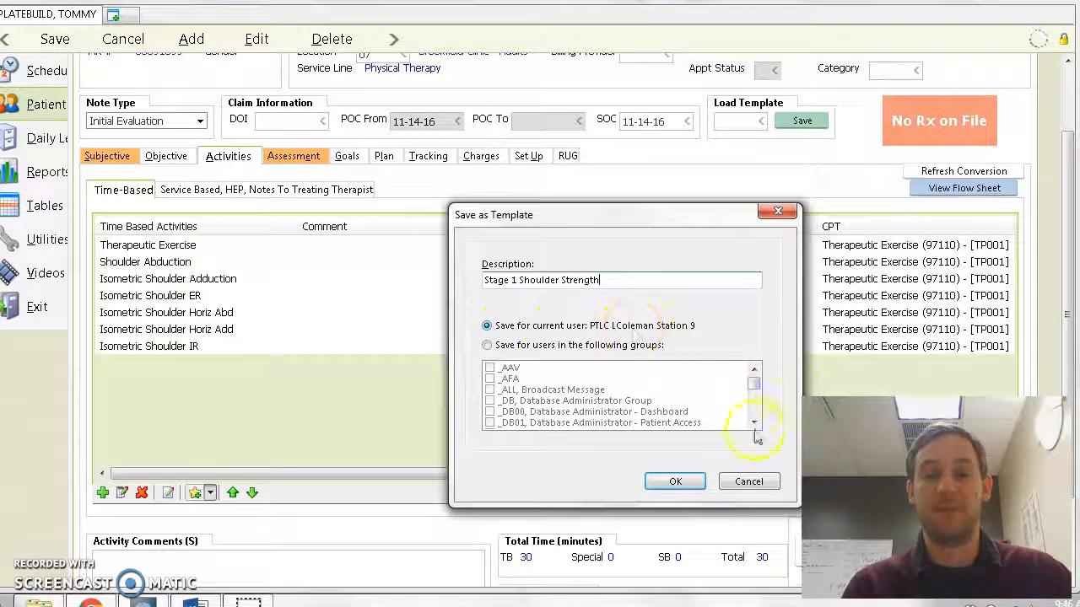
left_click(685, 479)
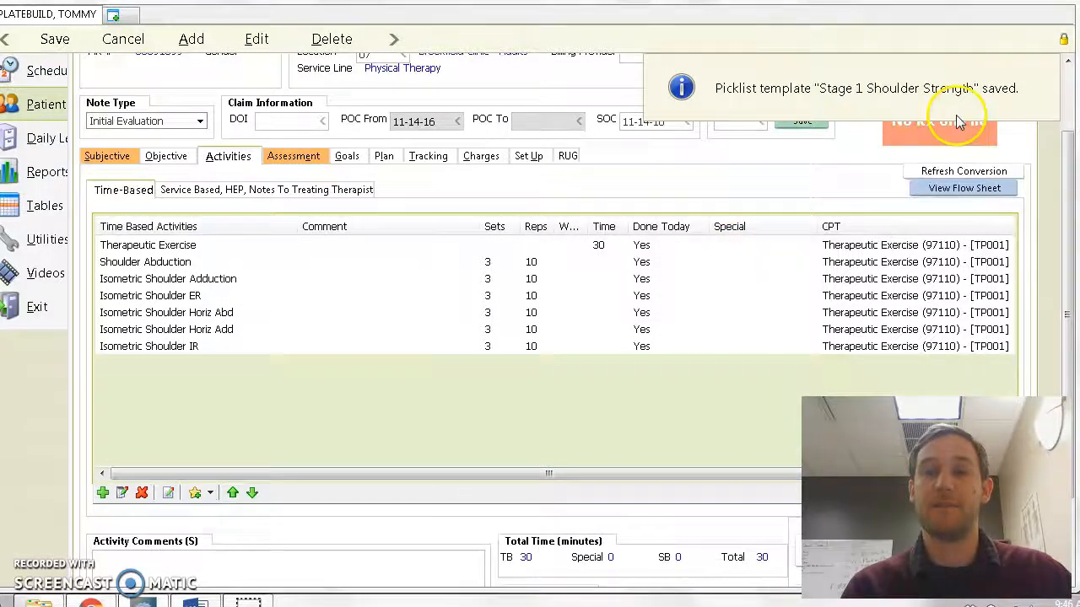
Step: Delete all time-based activities, from Therapeutic Exercise through Isometric Shoulder IR, in one go
left_click(201, 352)
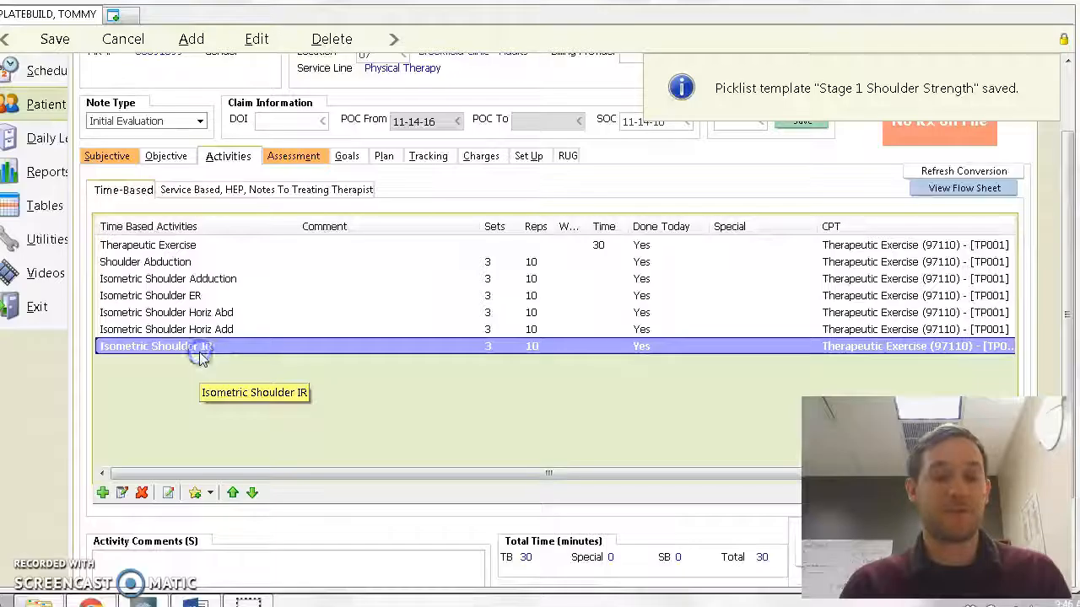
left_click_drag(180, 246, 149, 347)
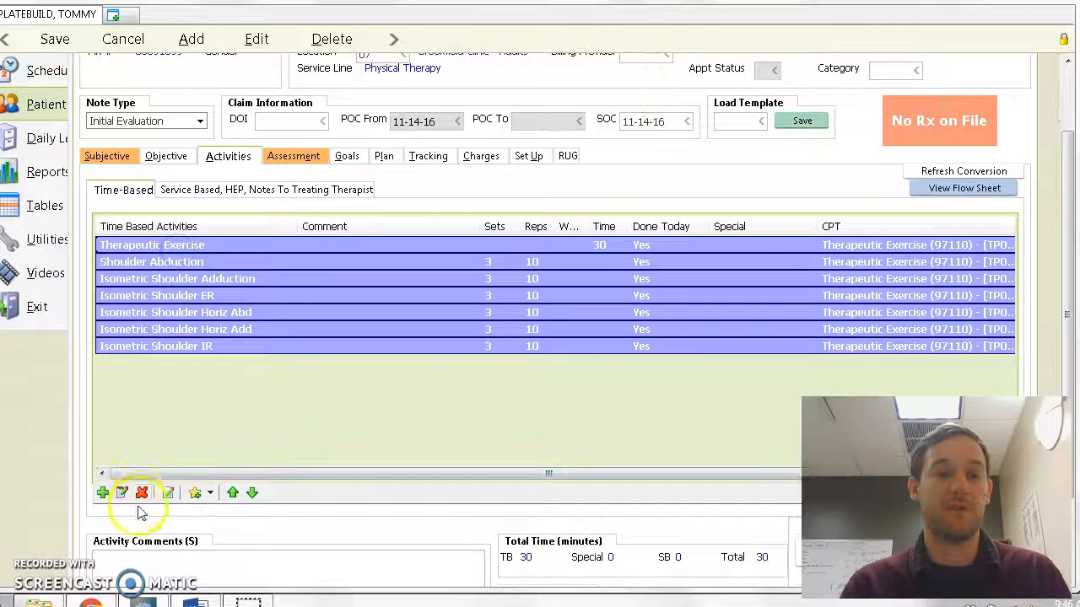
left_click(141, 493)
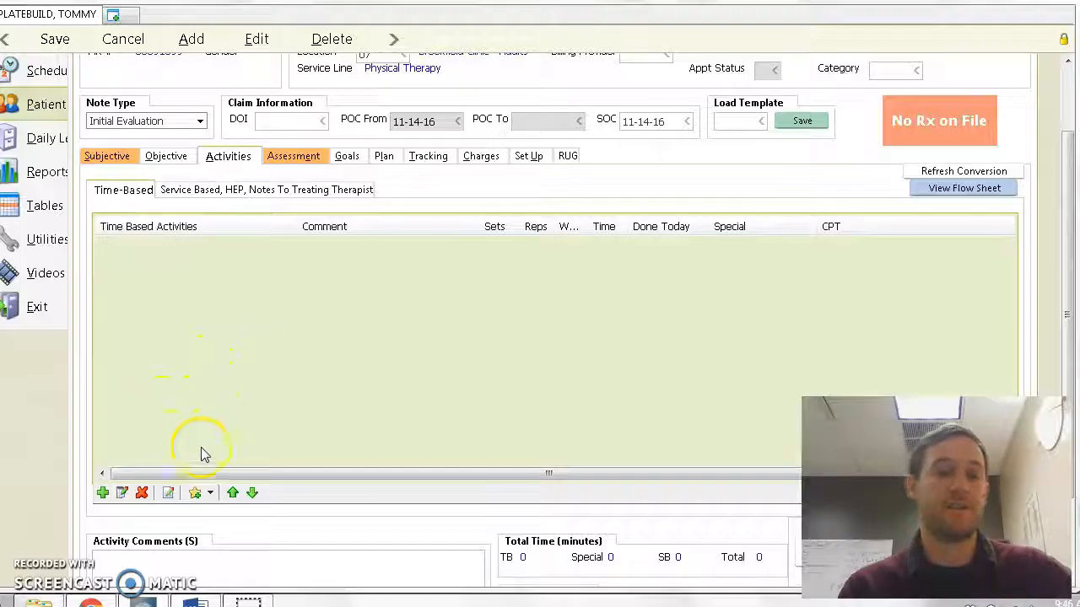
Step: Show only personal templates and load Stage 1 Shoulder Strength into the empty time-based activities list
left_click(208, 495)
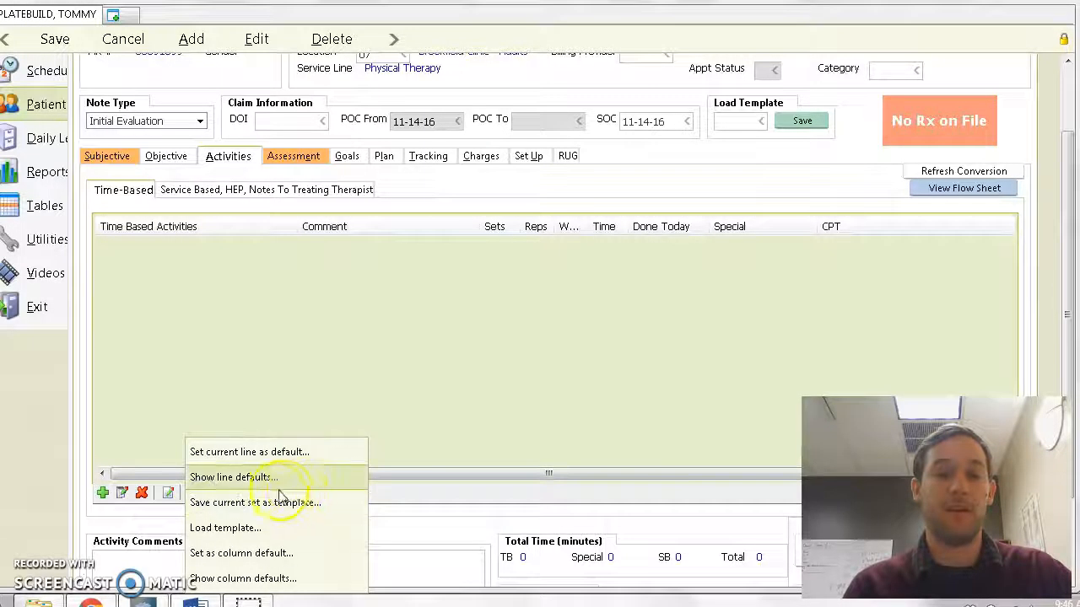
left_click(234, 531)
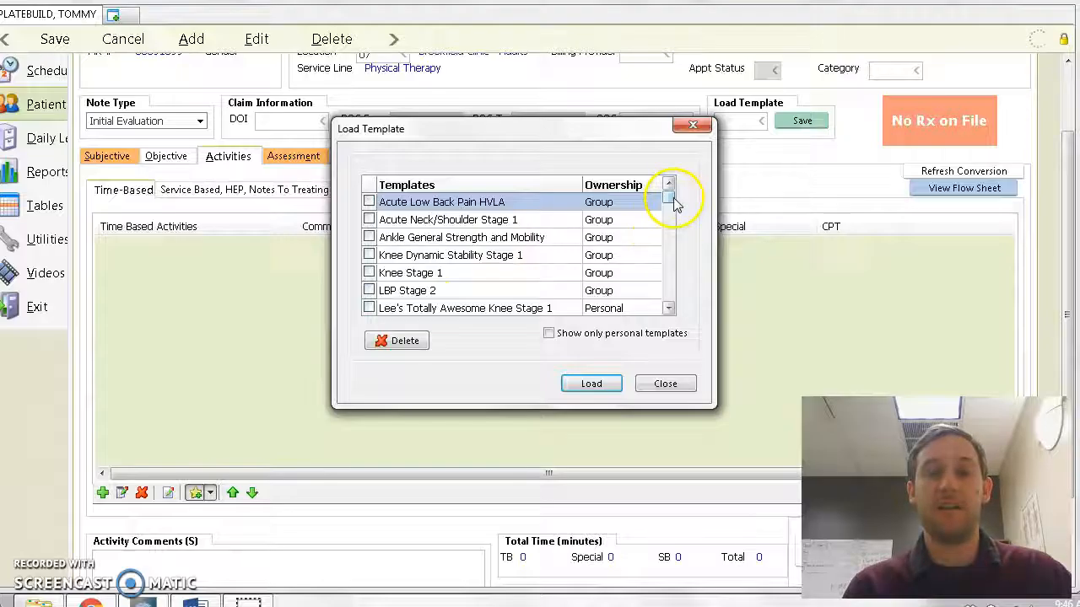
left_click_drag(668, 202, 668, 232)
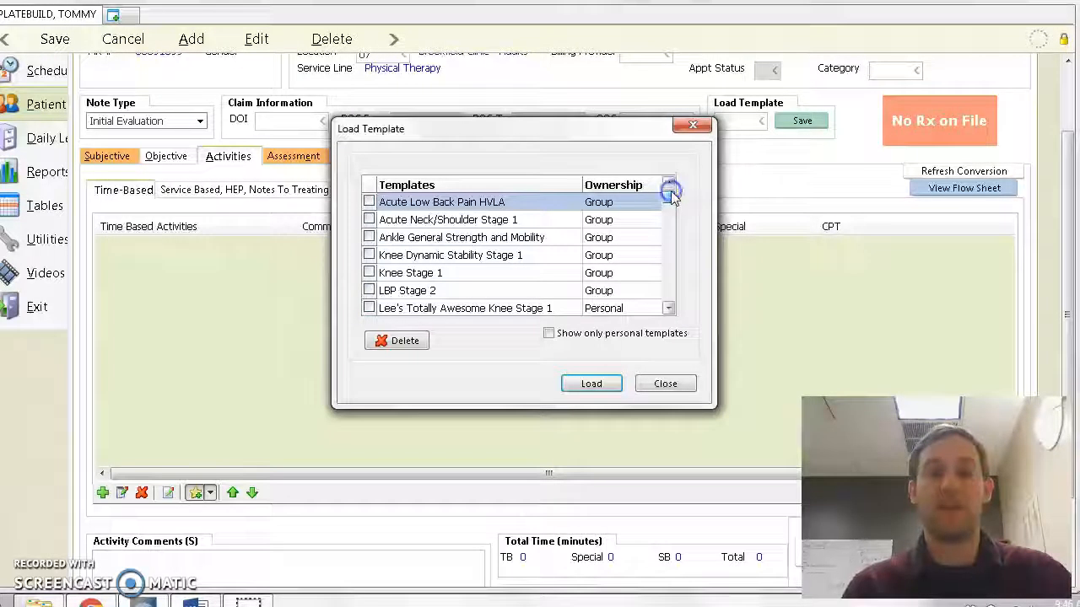
left_click(548, 335)
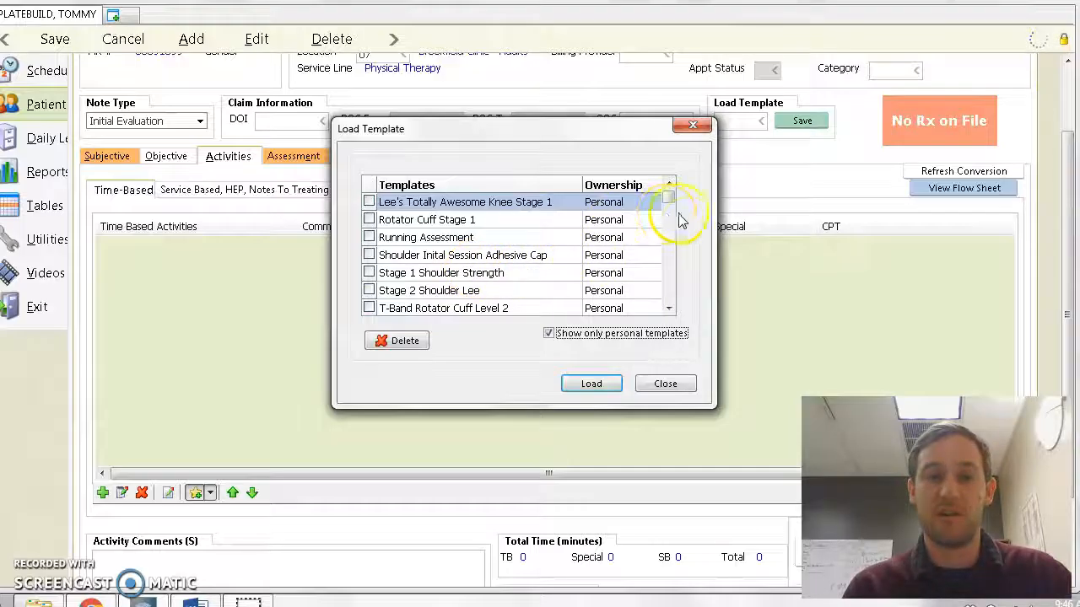
left_click(459, 277)
left_click(369, 272)
left_click(591, 385)
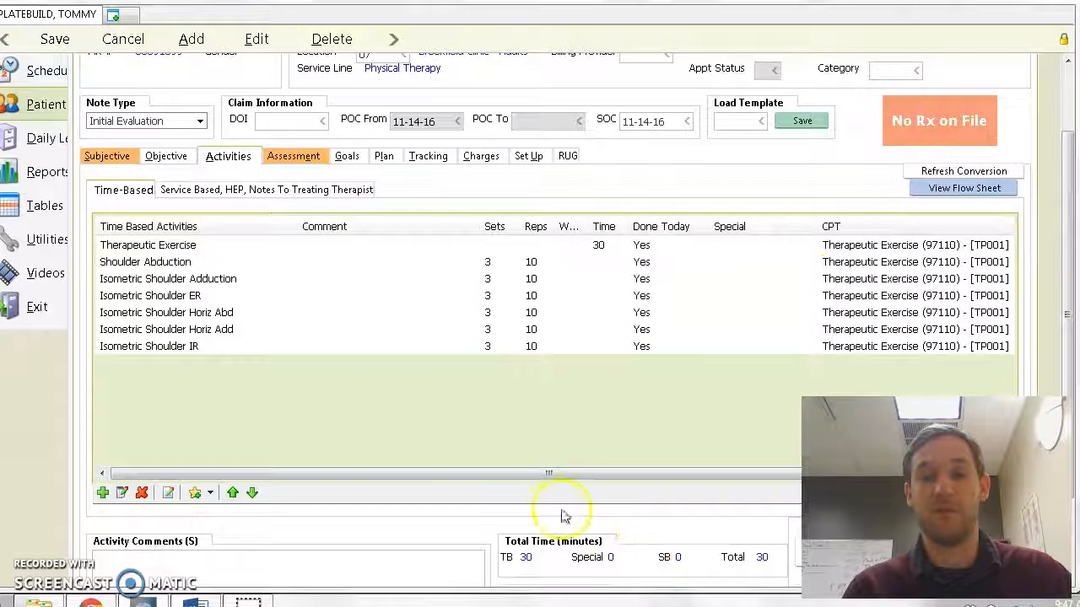
Step: Load the personal templates Shoulder Inital Session Adhesive Cap, Stage 2 Shoulder and T-Band Rotator Cuff Level 2 together, and look through the combined list
left_click(210, 493)
left_click(216, 525)
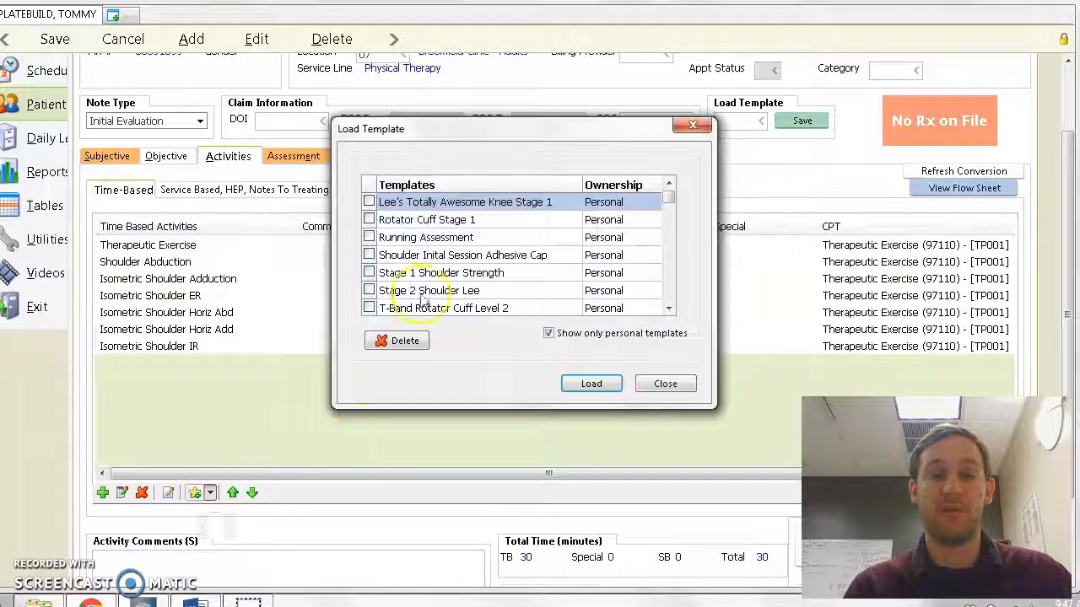
left_click(370, 255)
left_click(370, 291)
left_click(592, 381)
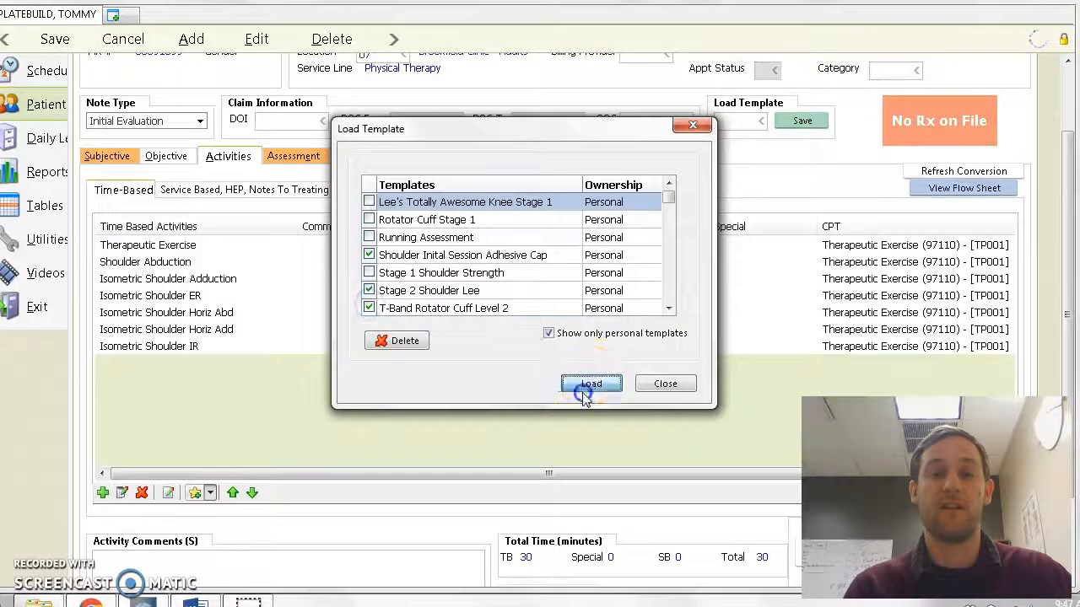
scroll(341, 329, "down", 3)
scroll(342, 329, "down", 6)
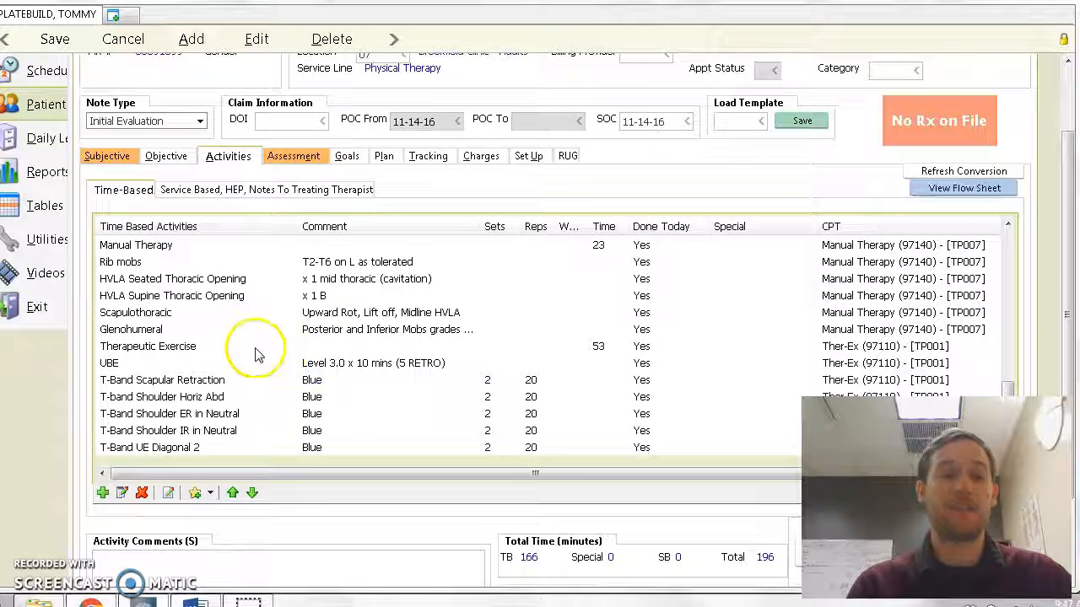
scroll(253, 354, "up", 9)
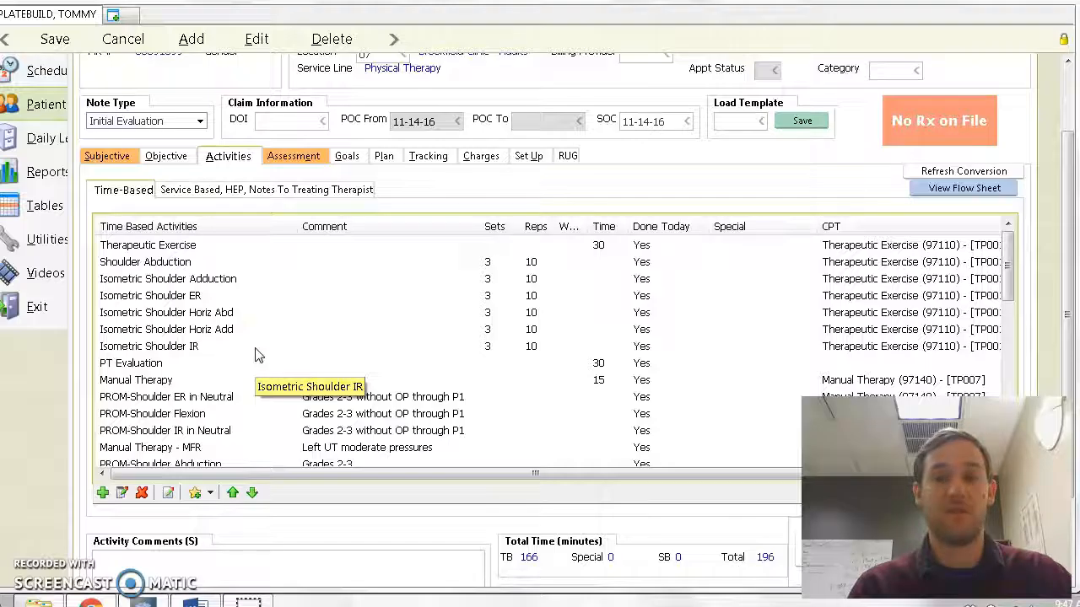
scroll(330, 343, "down", 9)
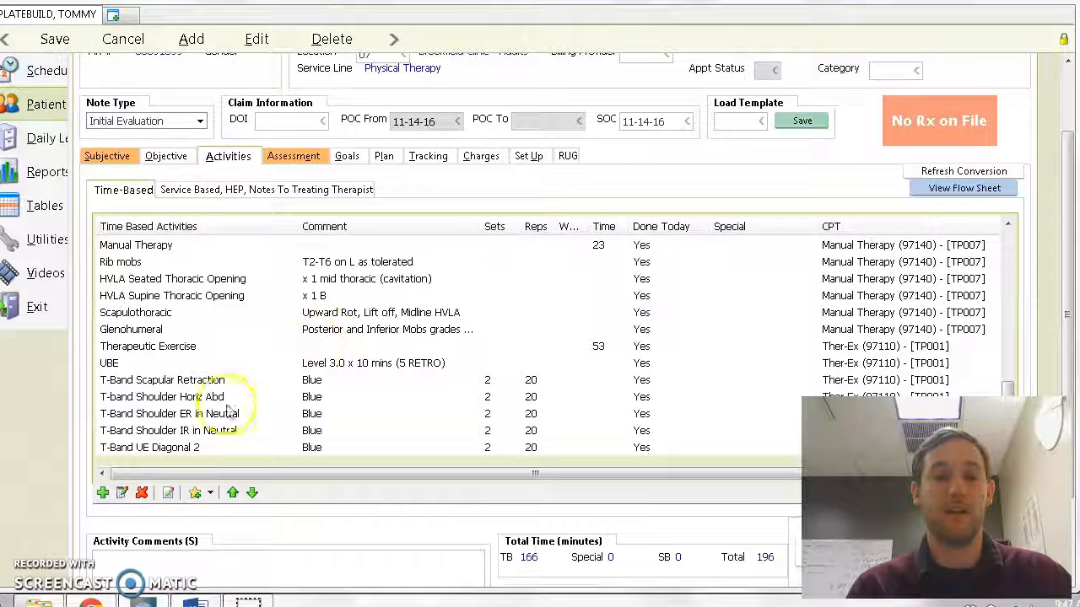
Step: Select every loaded activity from T-Band UE Diagonal 2 up to the first Therapeutic Exercise row and delete them all
left_click(171, 451)
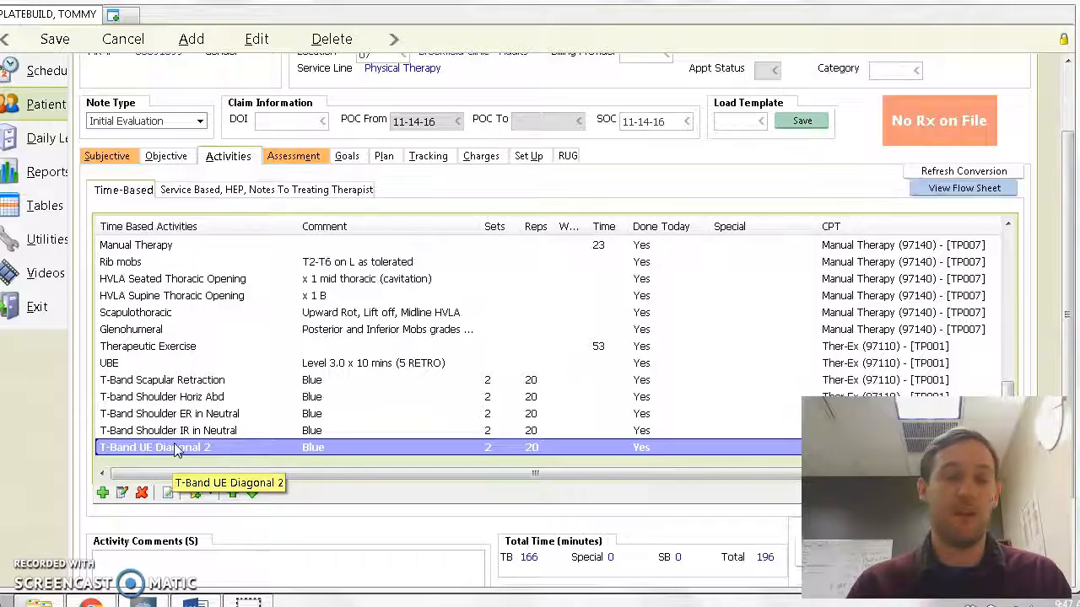
key("shift+Up")
key("shift+Up")
key("shift+Up")
key("shift+Up")
key("shift+Up")
key("shift+Up")
key("shift+Up")
key("shift+Up")
key("shift+Up")
key("shift+Up")
key("shift+Up")
key("shift+Up")
key("shift+Up")
key("shift+Up")
key("shift+Up")
key("shift+Up")
key("shift+Up")
key("shift+Up")
key("shift+Up")
key("shift+Up")
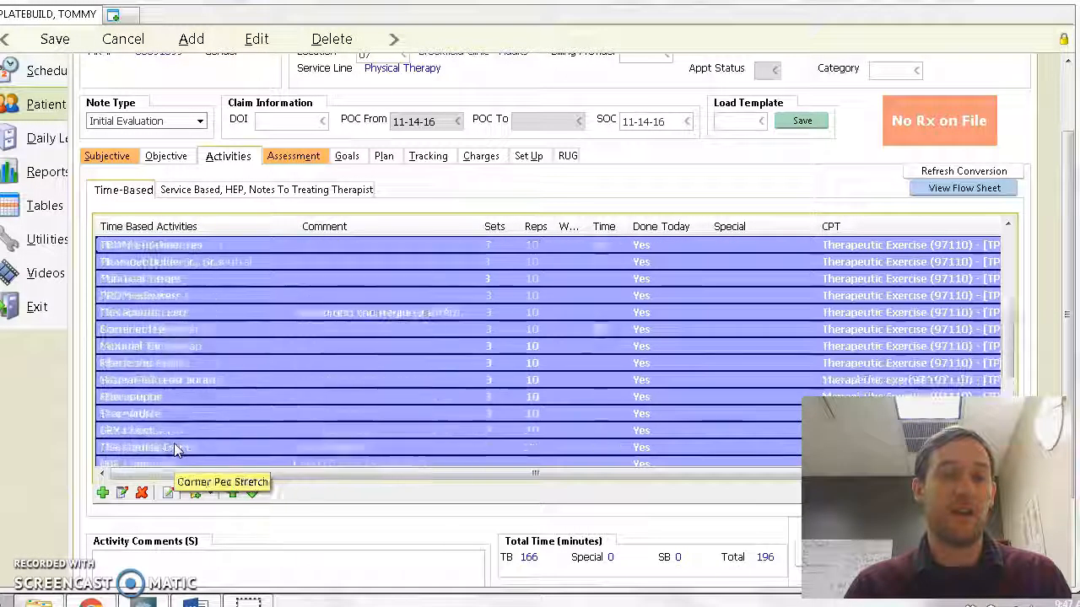
key("shift+Up")
key("shift+Up")
key("shift+Up")
key("shift+Up")
key("shift+Up")
key("shift+Up")
key("shift+Up")
key("shift+Up")
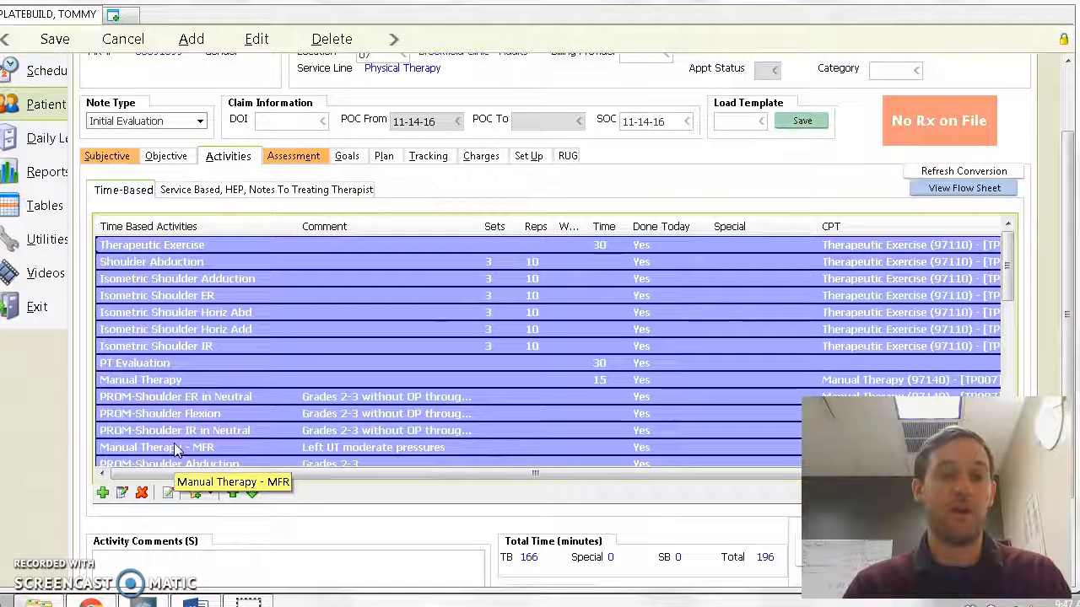
left_click(141, 492)
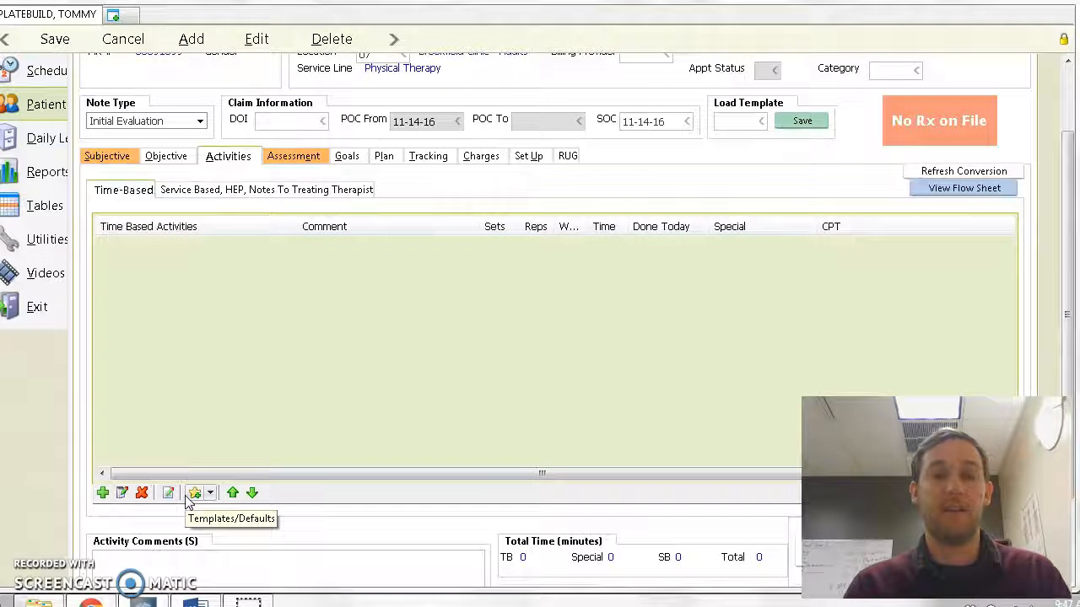
left_click(202, 462)
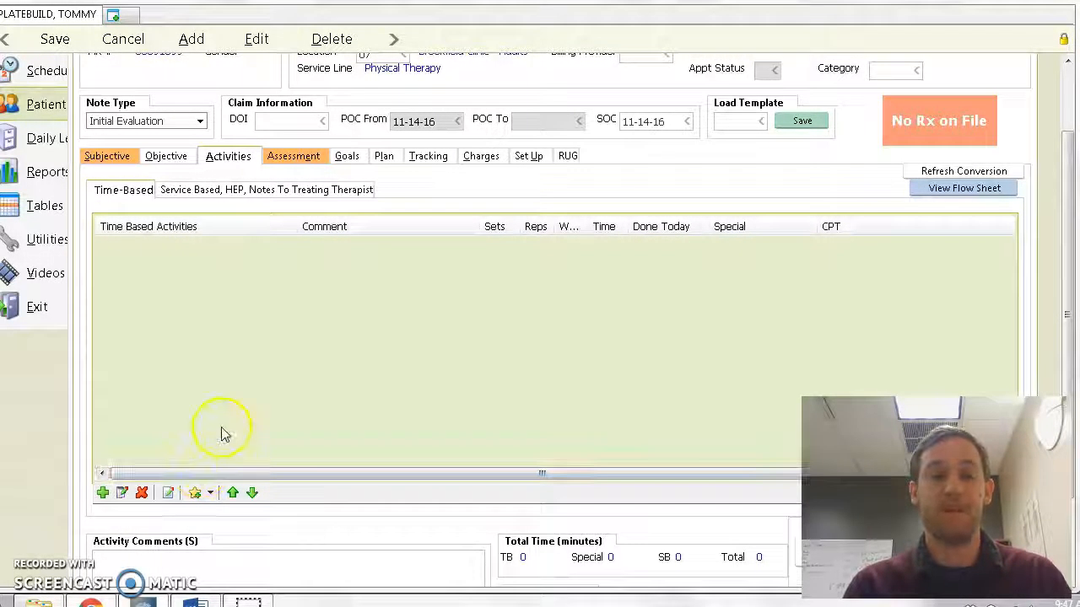